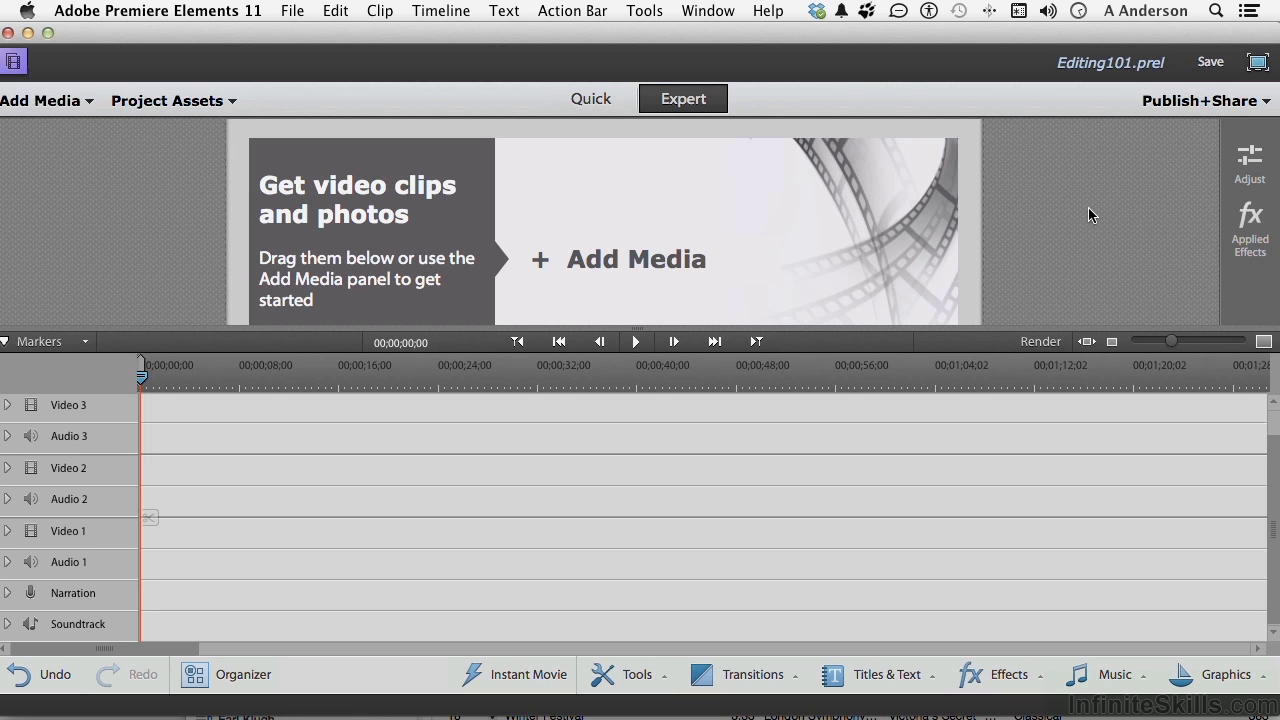
# Step: Place Dirt_Bikes Full.mp4 from Project Assets at the start of the Video 1 track
pyautogui.click(204, 101)
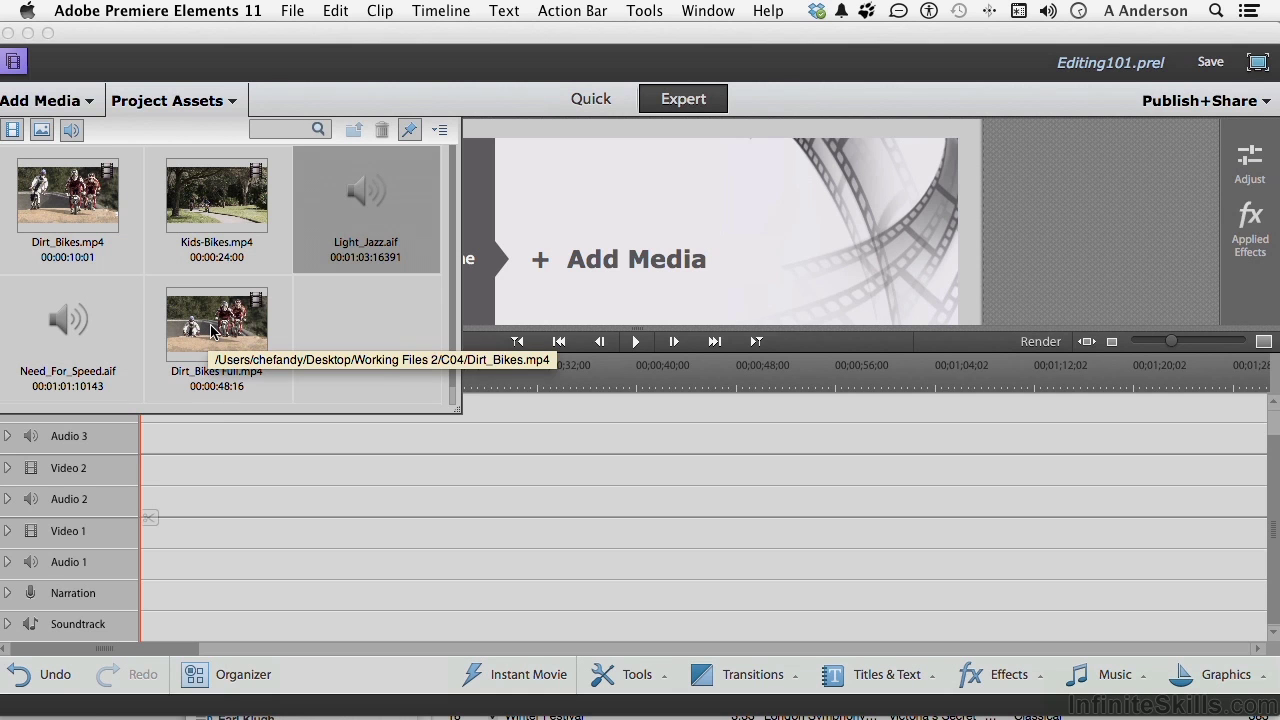
pyautogui.moveTo(211, 331); pyautogui.dragTo(140, 540)
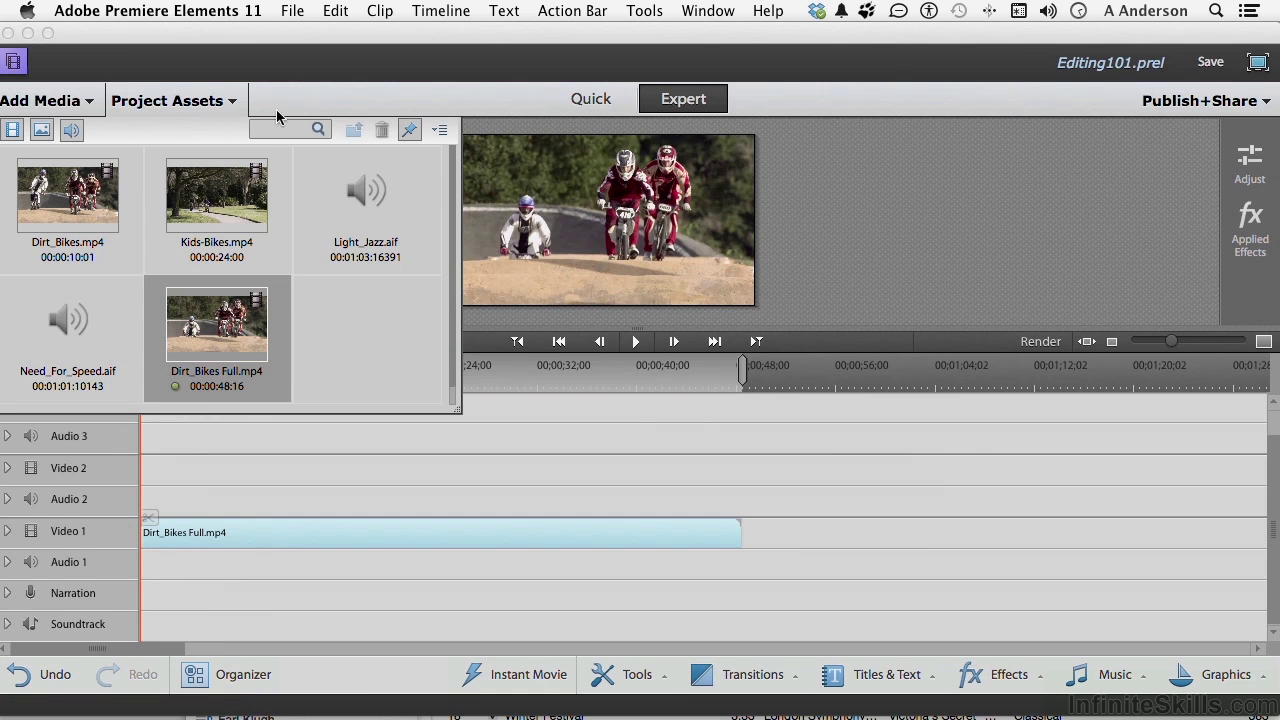
pyautogui.click(212, 102)
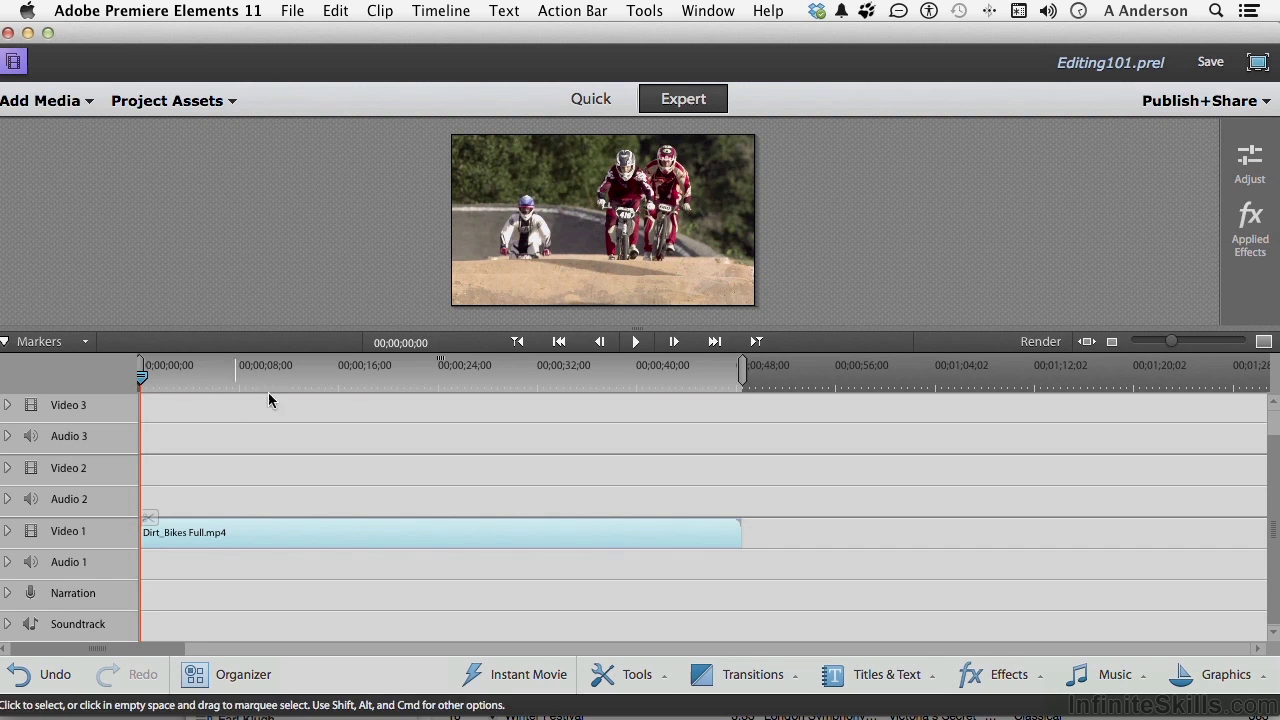
# Step: Enlarge the preview monitor and play Dirt_Bikes Full from about the 20-second mark
pyautogui.moveTo(141, 378); pyautogui.dragTo(374, 375)
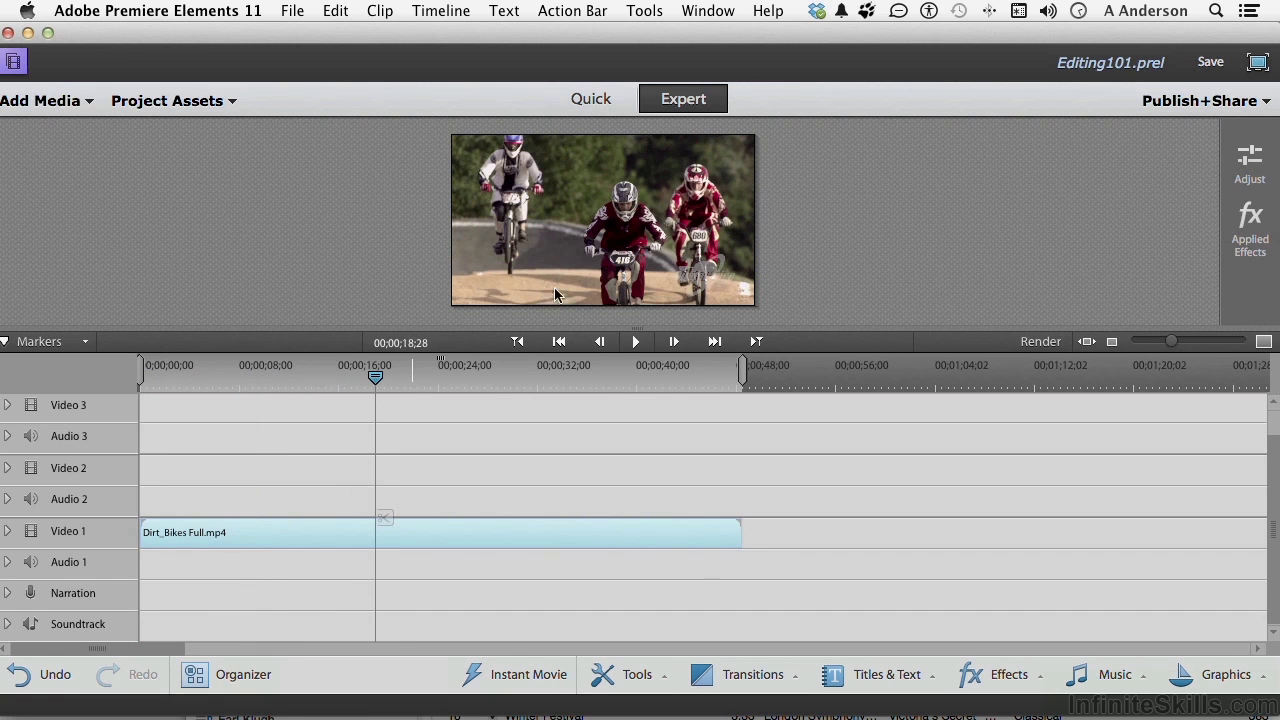
pyautogui.moveTo(642, 328); pyautogui.dragTo(658, 413)
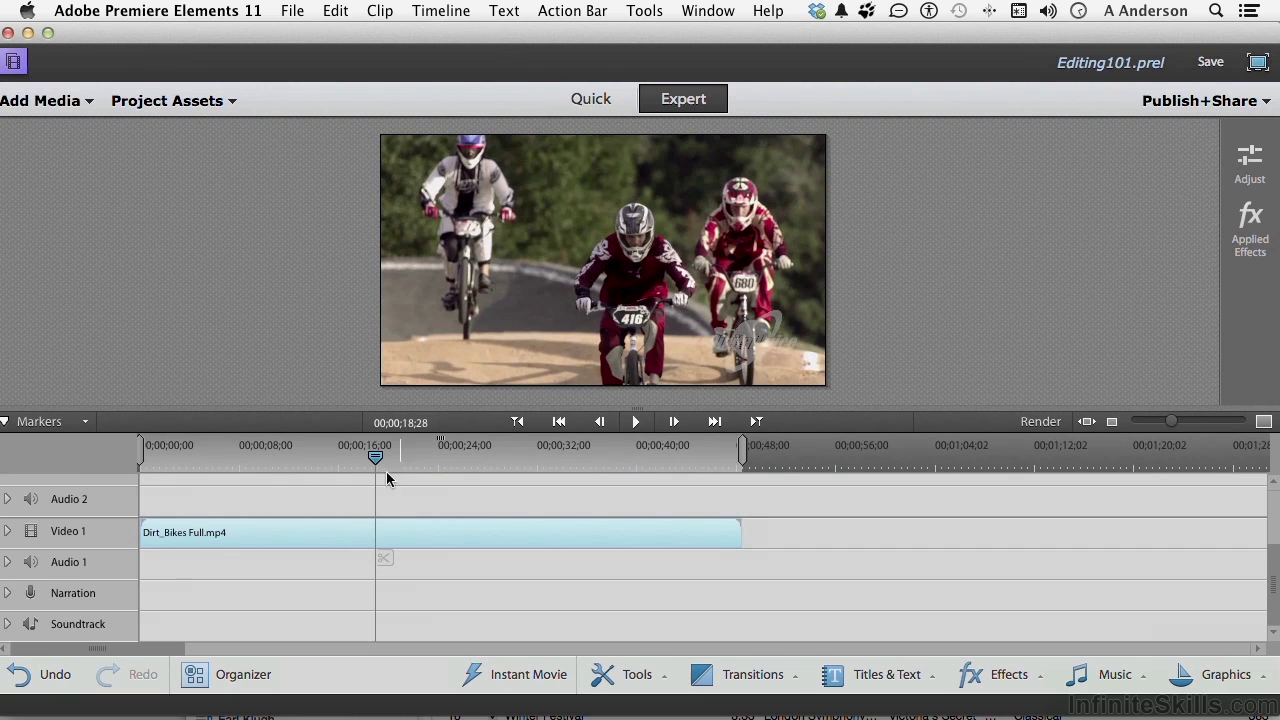
pyautogui.moveTo(373, 460); pyautogui.dragTo(406, 458)
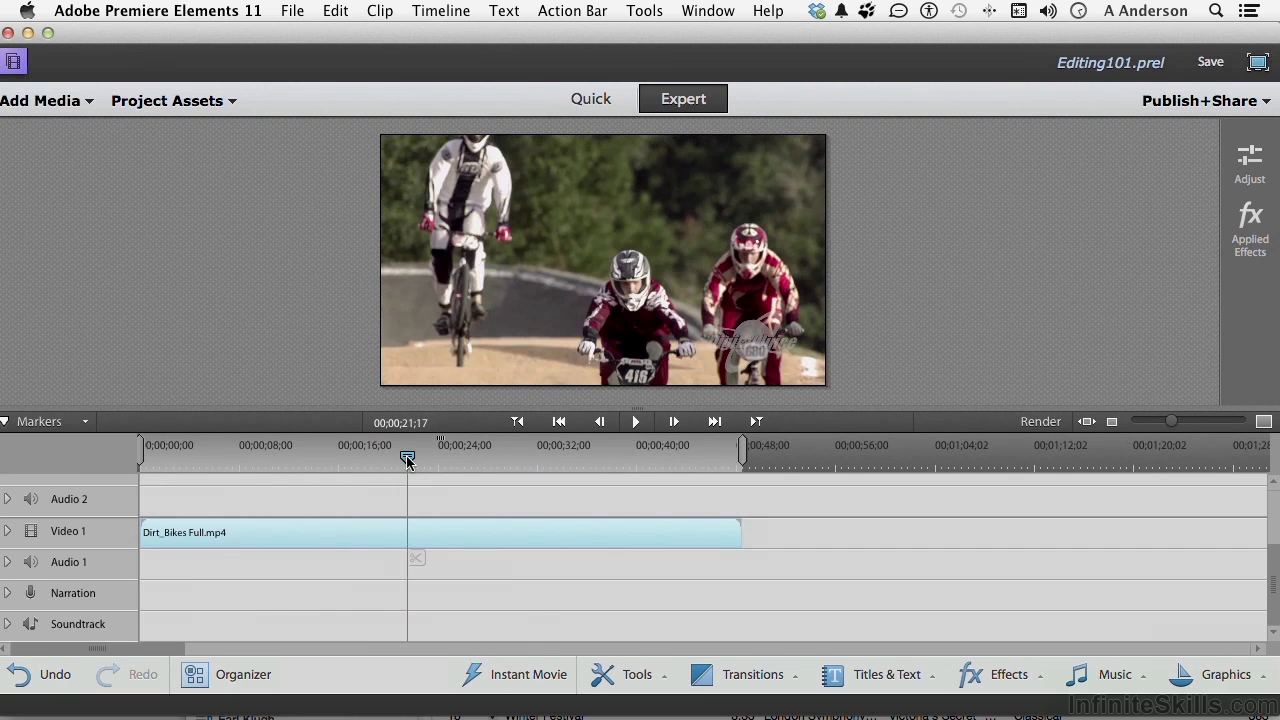
pyautogui.press('space')
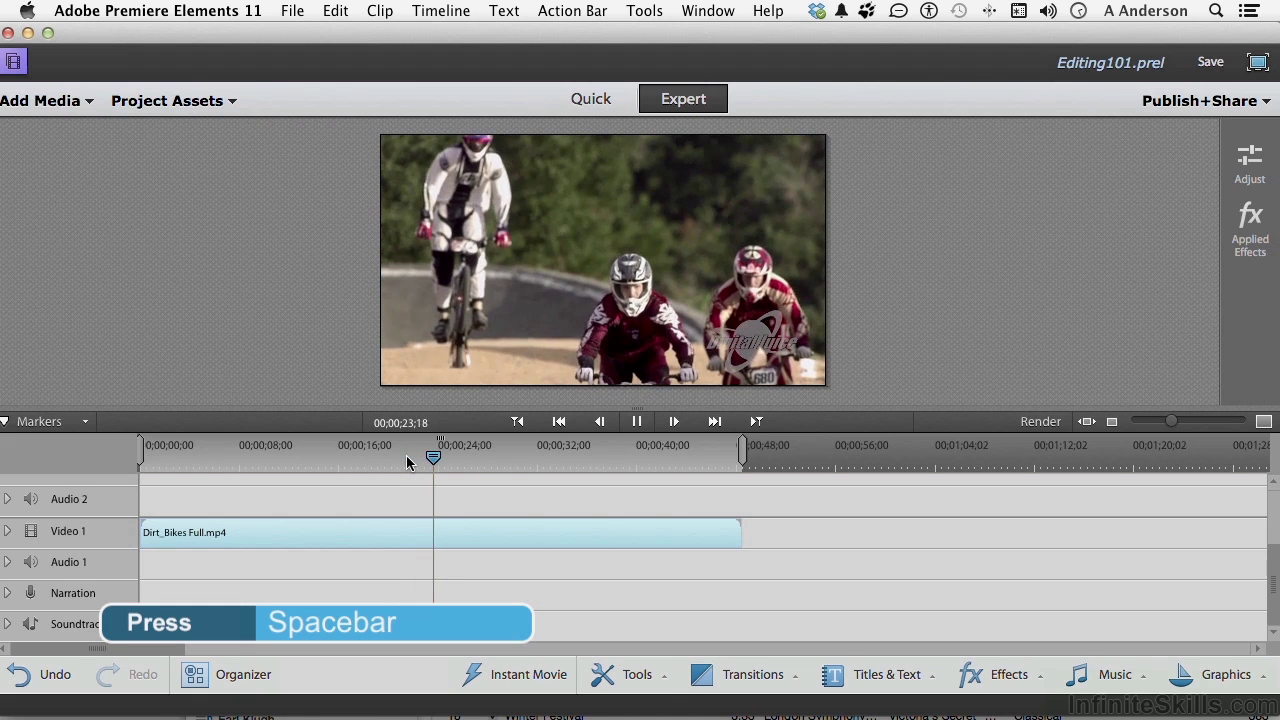
pyautogui.press('space')
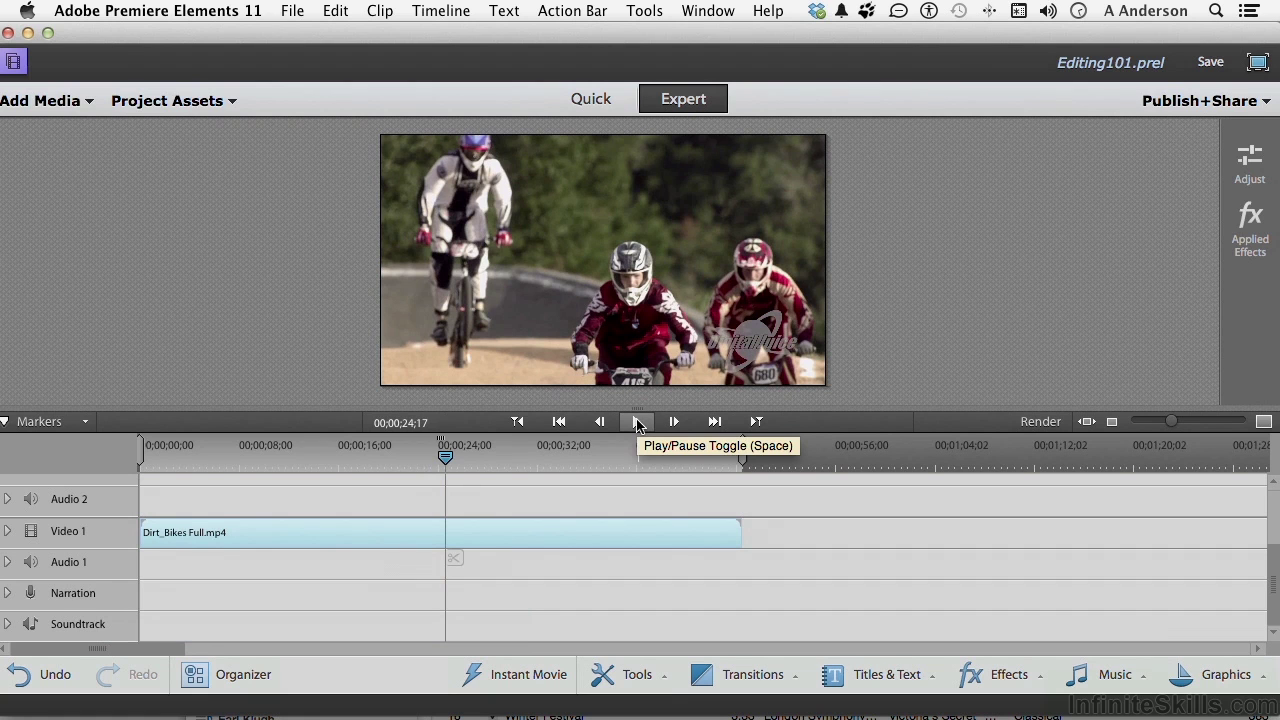
# Step: Ripple-trim about 7 seconds off the end of Dirt_Bikes Full
pyautogui.click(183, 103)
pyautogui.click(183, 103)
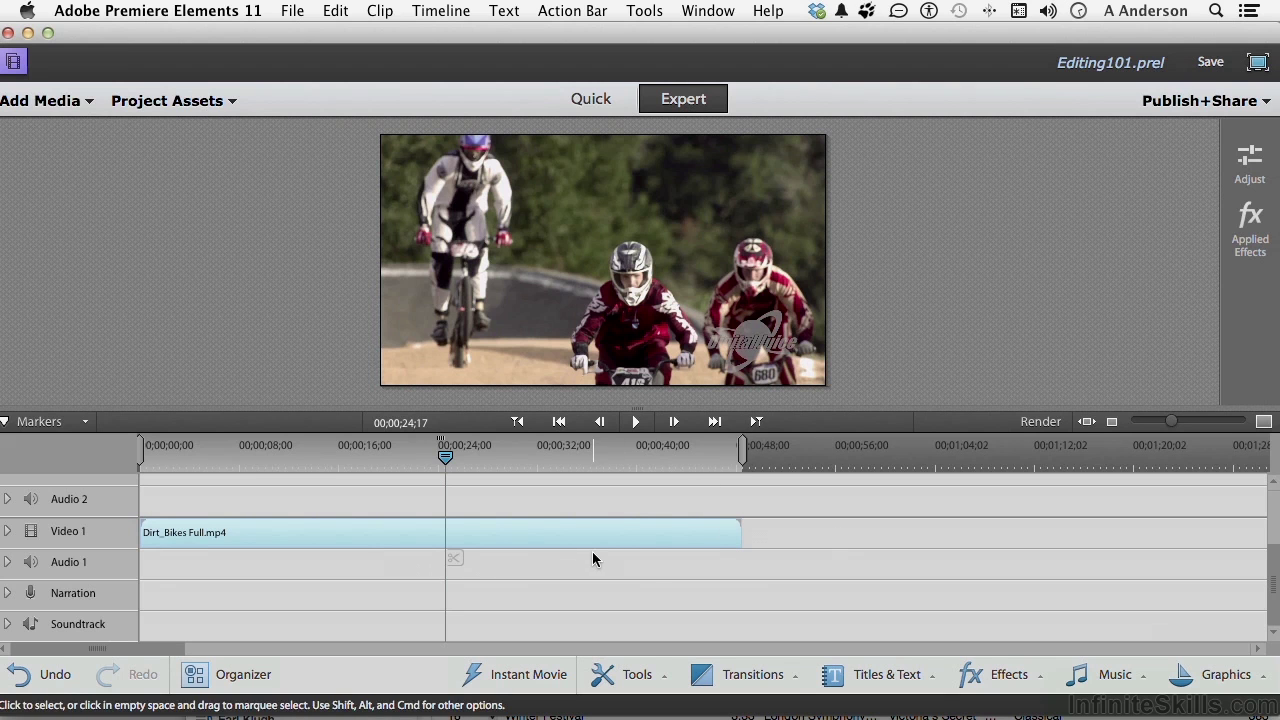
pyautogui.moveTo(431, 462)
pyautogui.moveTo(738, 536)
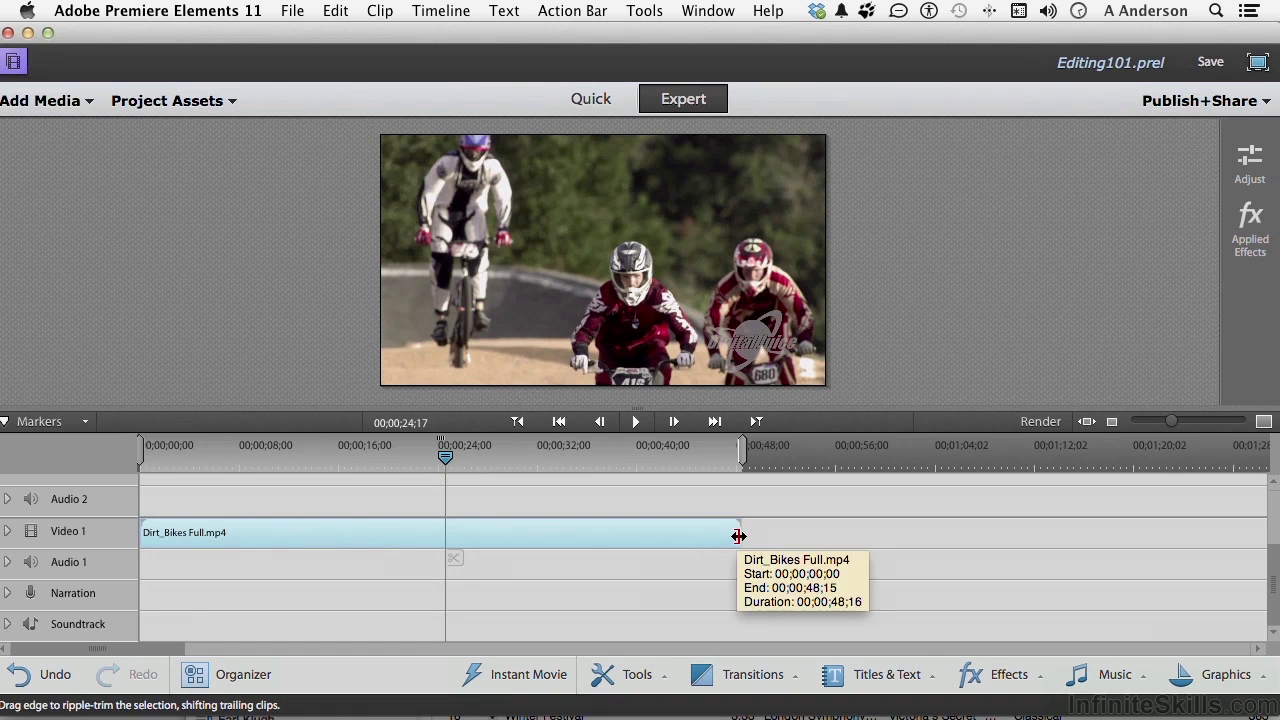
pyautogui.moveTo(738, 536); pyautogui.dragTo(644, 545)
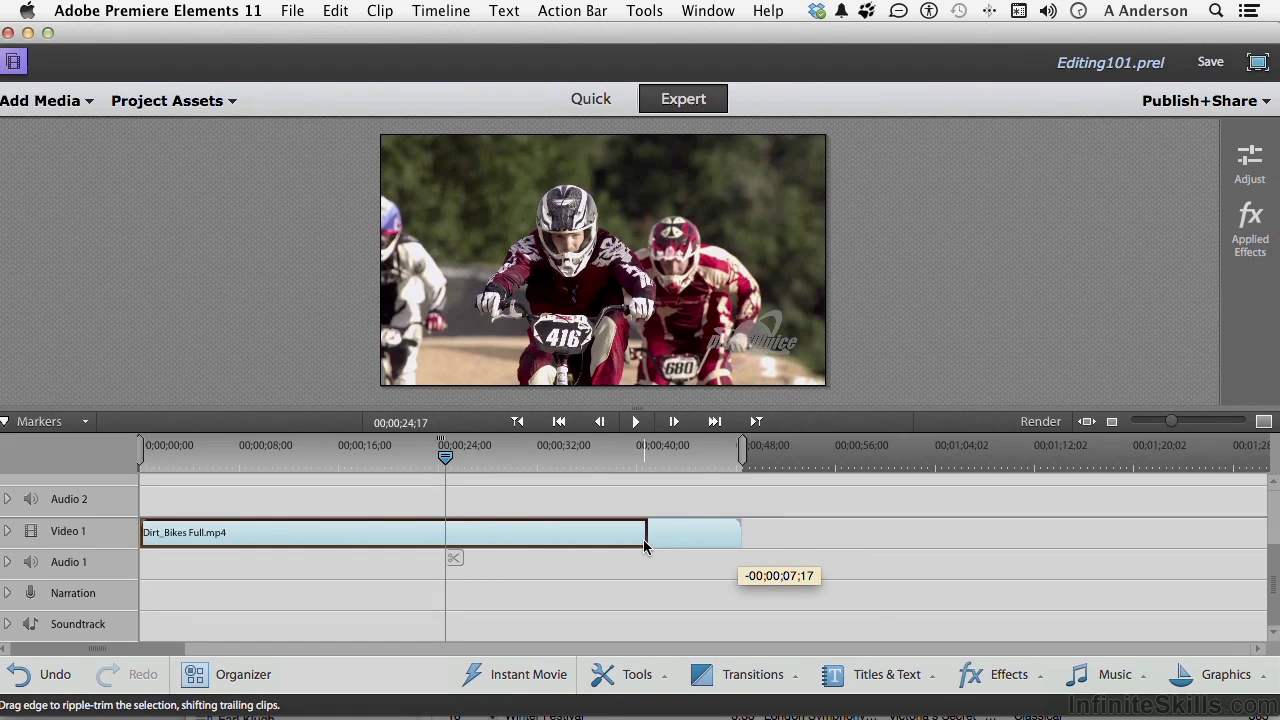
pyautogui.moveTo(644, 545); pyautogui.dragTo(644, 545)
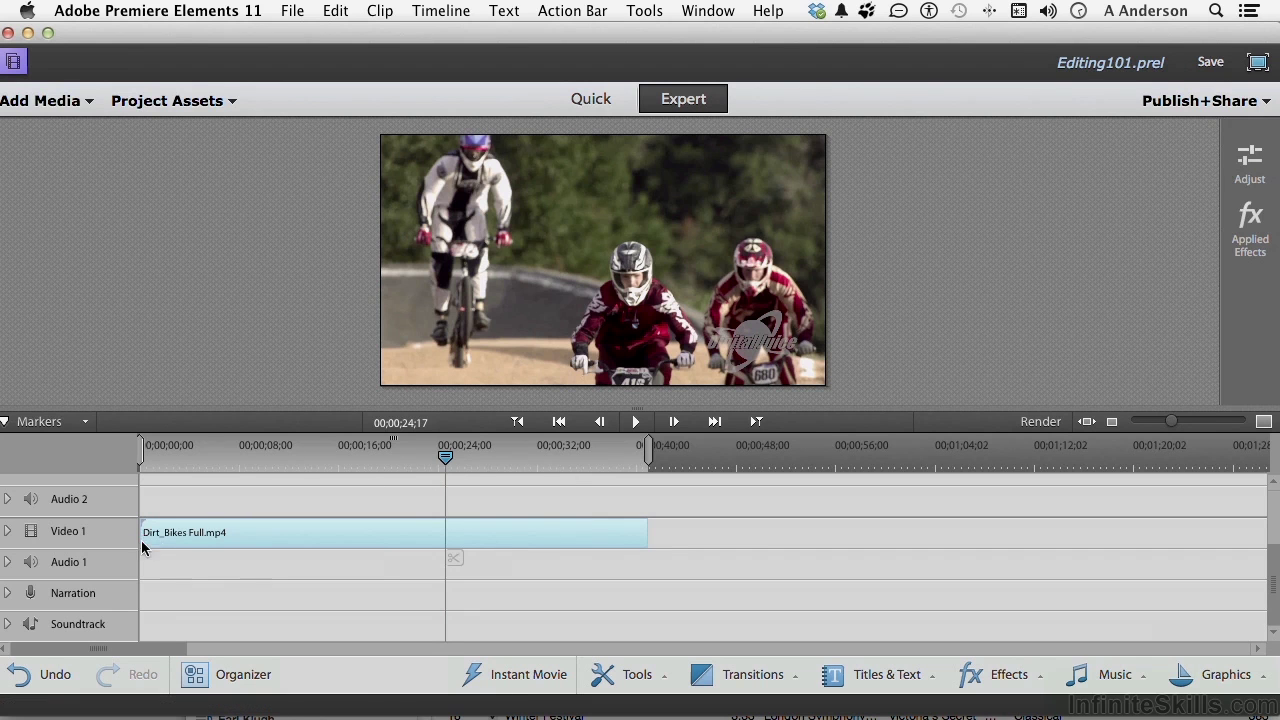
# Step: Trim Dirt_Bikes Full's start and end further until it lasts 00;00;14;19
pyautogui.moveTo(141, 540); pyautogui.dragTo(224, 538)
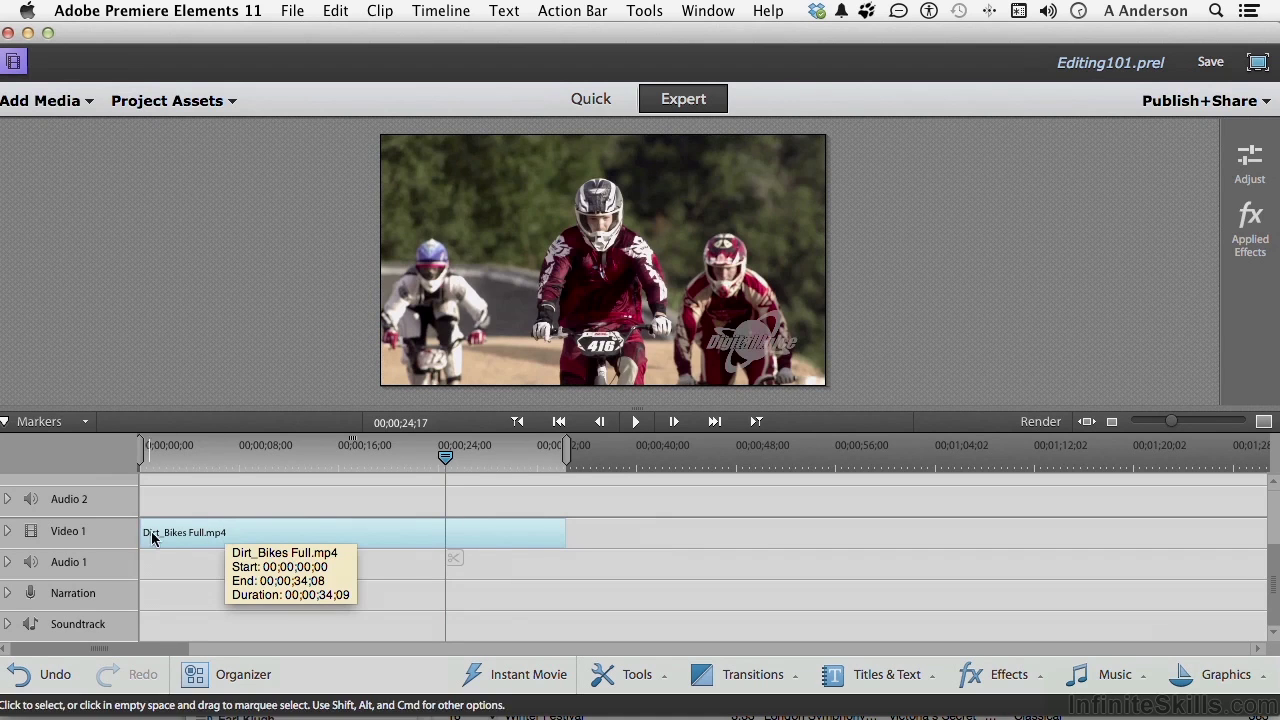
pyautogui.moveTo(150, 540); pyautogui.dragTo(232, 532)
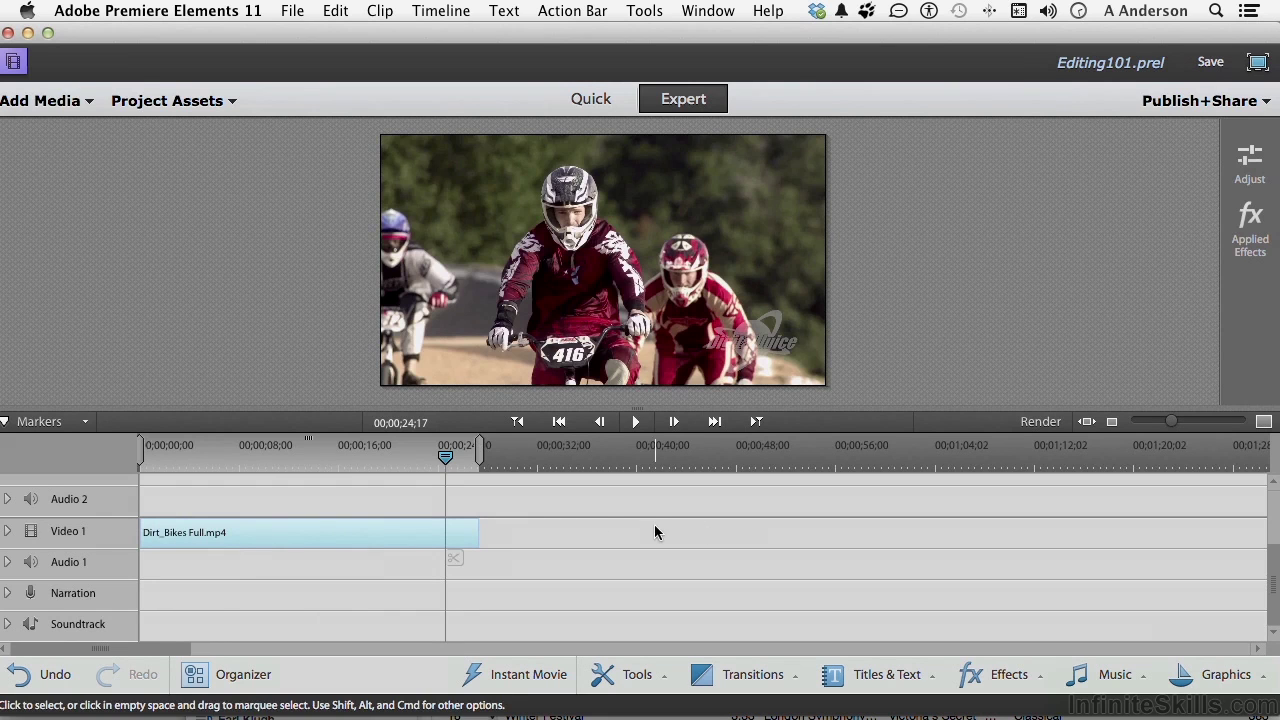
pyautogui.moveTo(477, 538); pyautogui.dragTo(395, 548)
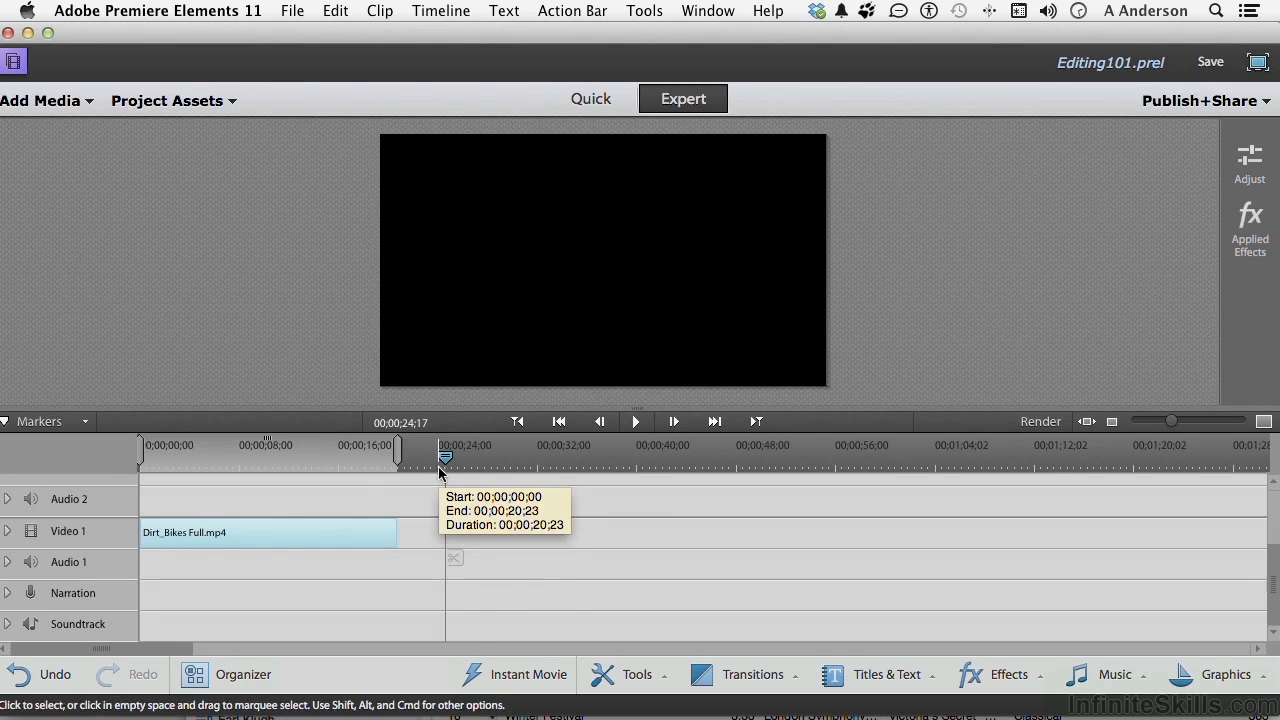
pyautogui.moveTo(445, 456); pyautogui.dragTo(353, 466)
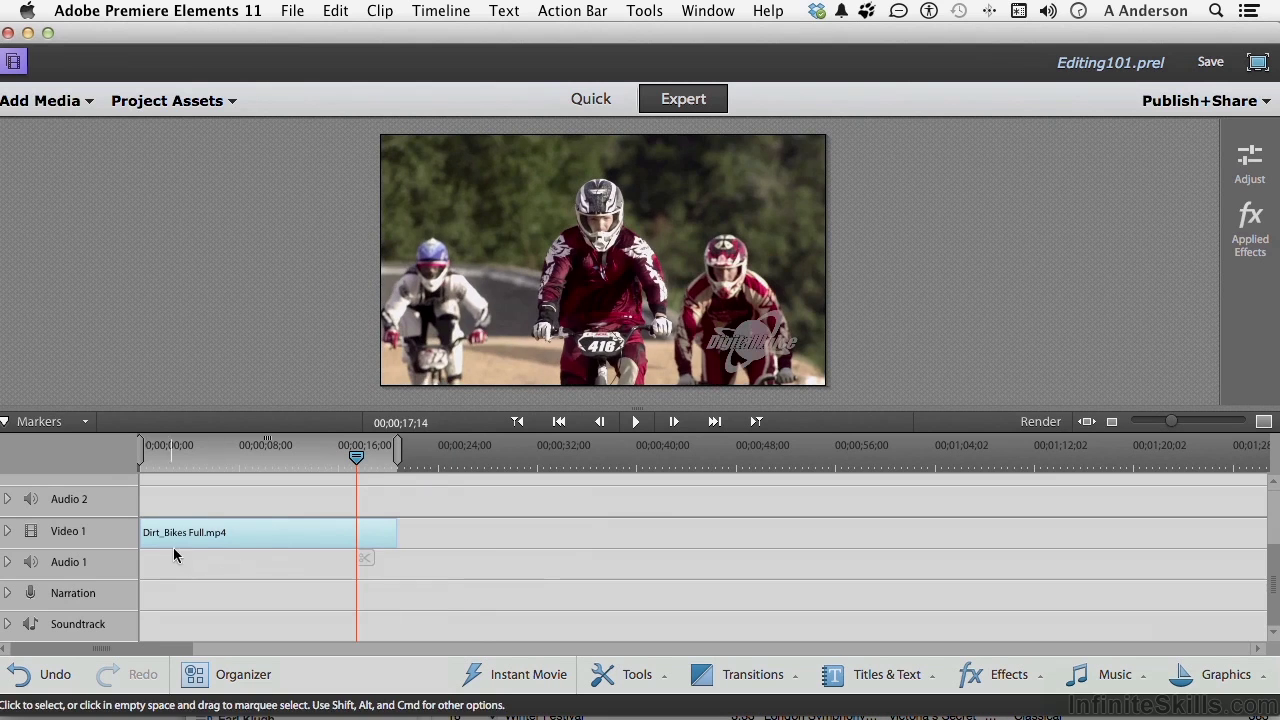
pyautogui.moveTo(143, 537); pyautogui.dragTo(222, 535)
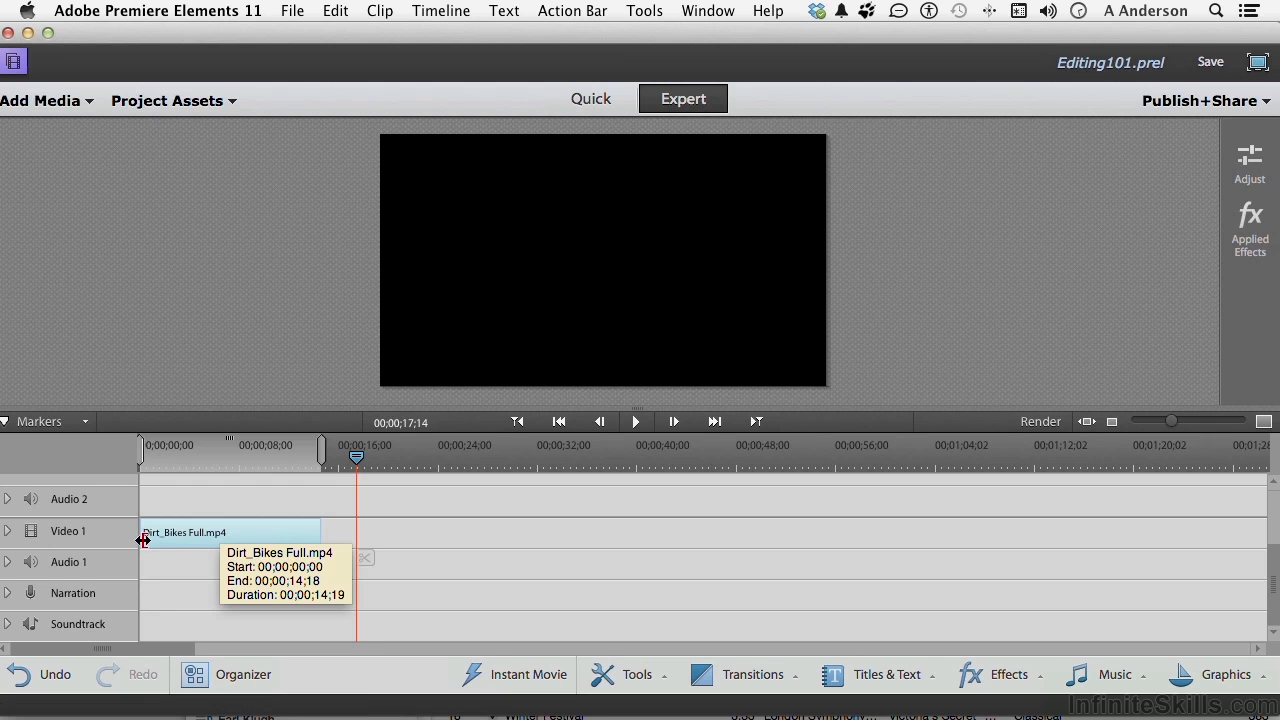
pyautogui.moveTo(188, 537)
pyautogui.mouseDown()
pyautogui.moveTo(221, 529)
pyautogui.moveTo(177, 531)
pyautogui.mouseUp()
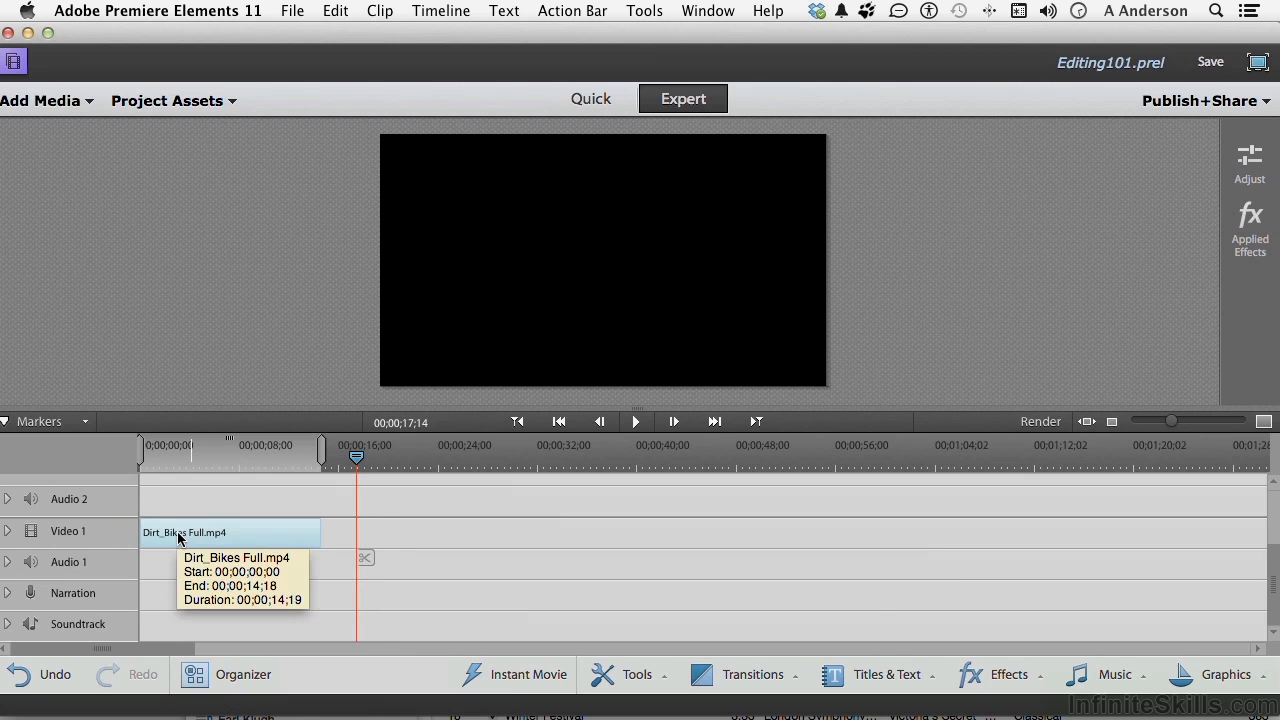
# Step: Add Kids-Bikes.mp4 after Dirt_Bikes Full on Video 1 and trim about 2 more seconds off Dirt_Bikes' start
pyautogui.click(181, 104)
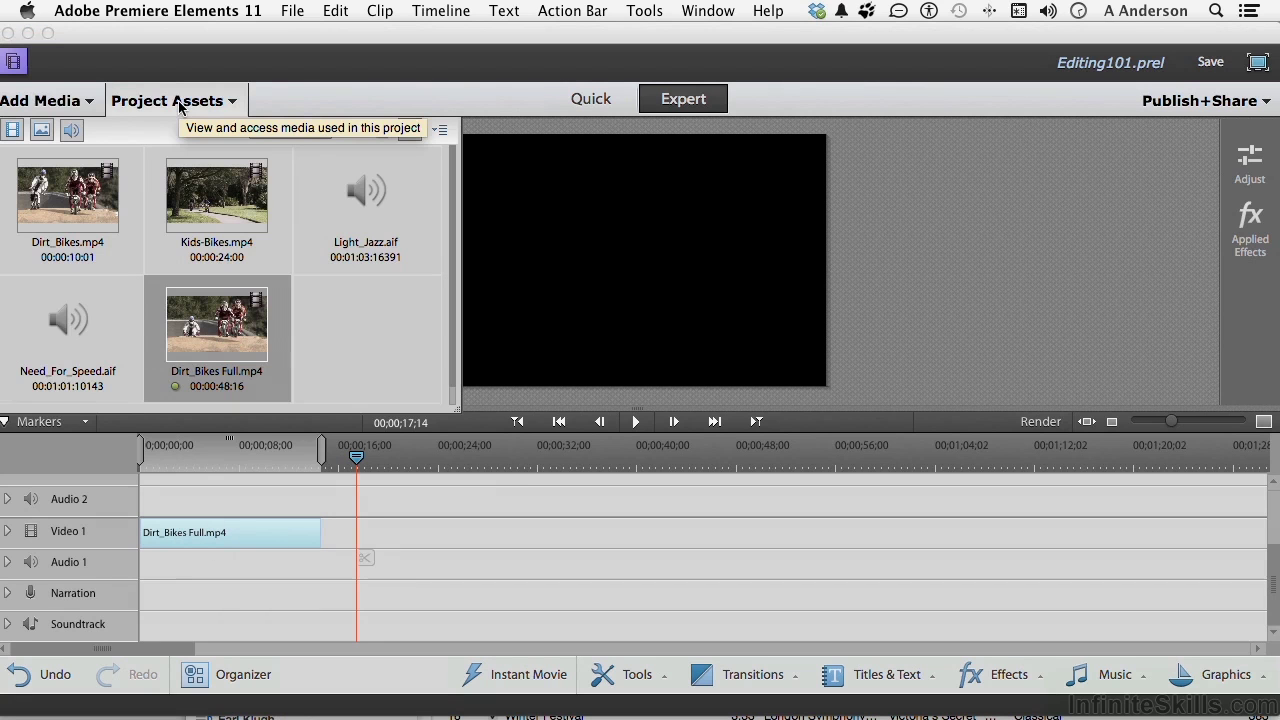
pyautogui.click(220, 202)
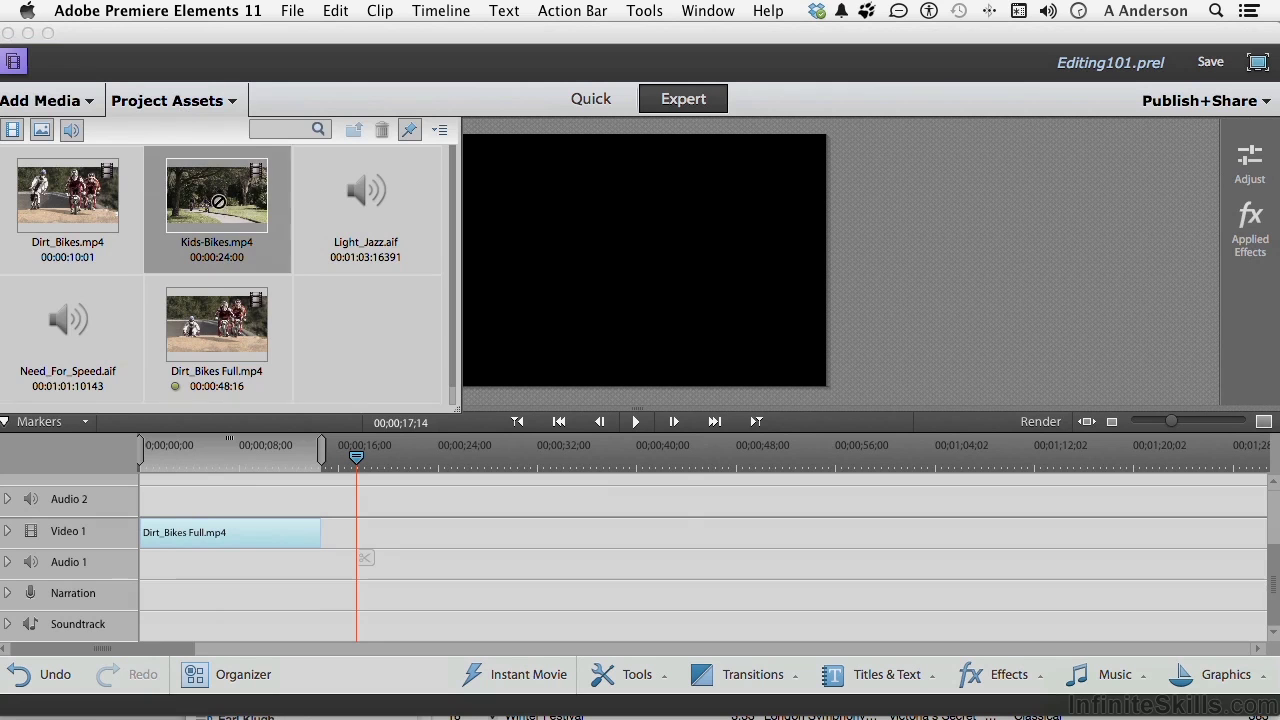
pyautogui.moveTo(330, 362); pyautogui.dragTo(330, 540)
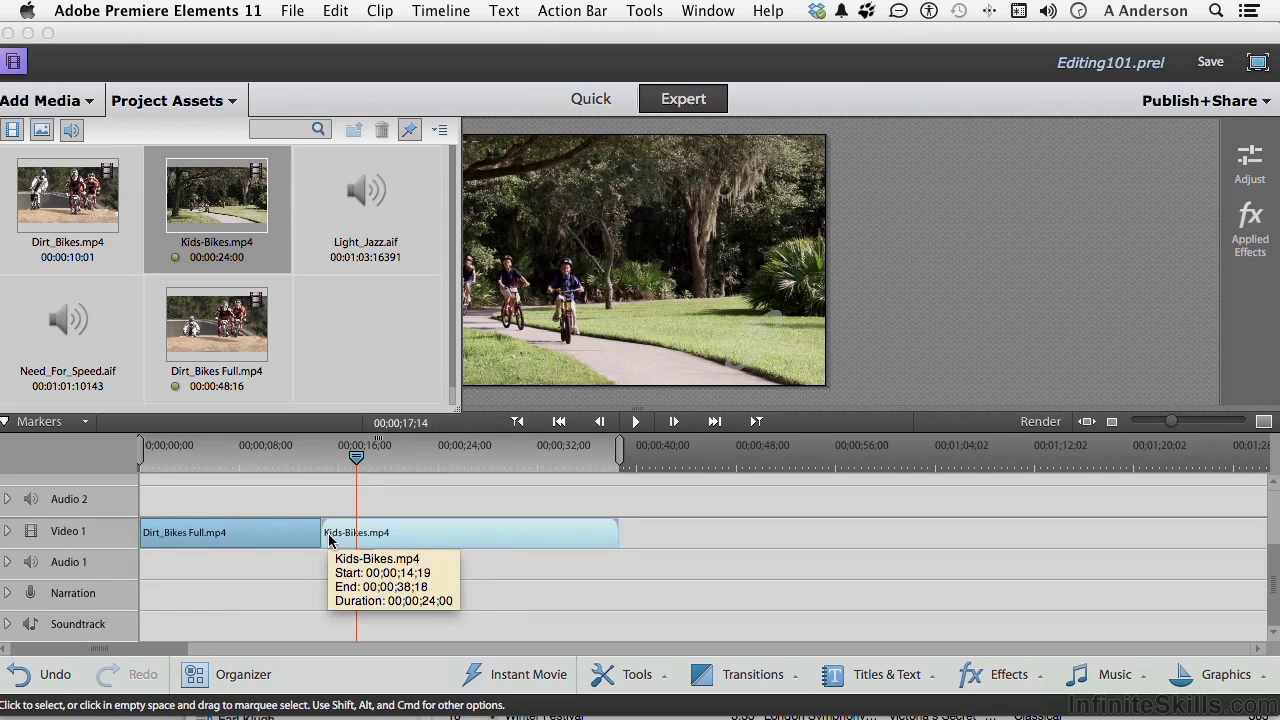
pyautogui.moveTo(352, 457); pyautogui.dragTo(386, 456)
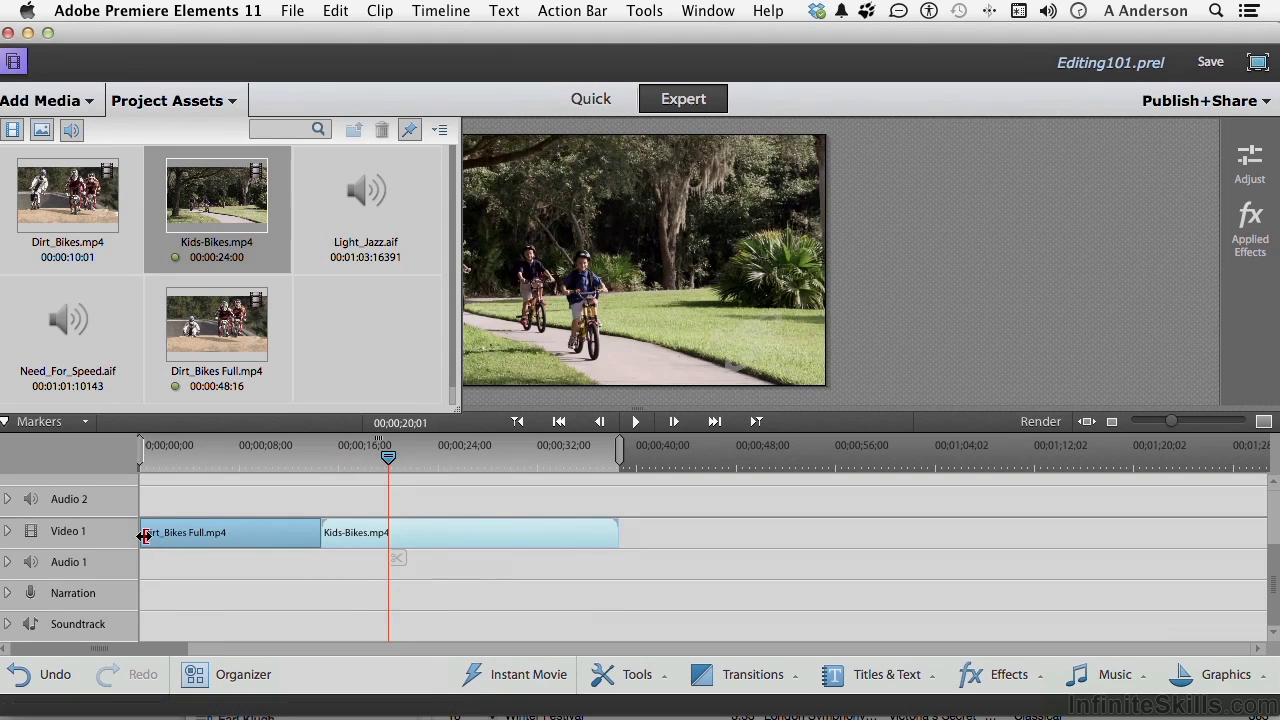
pyautogui.moveTo(142, 537); pyautogui.dragTo(172, 540)
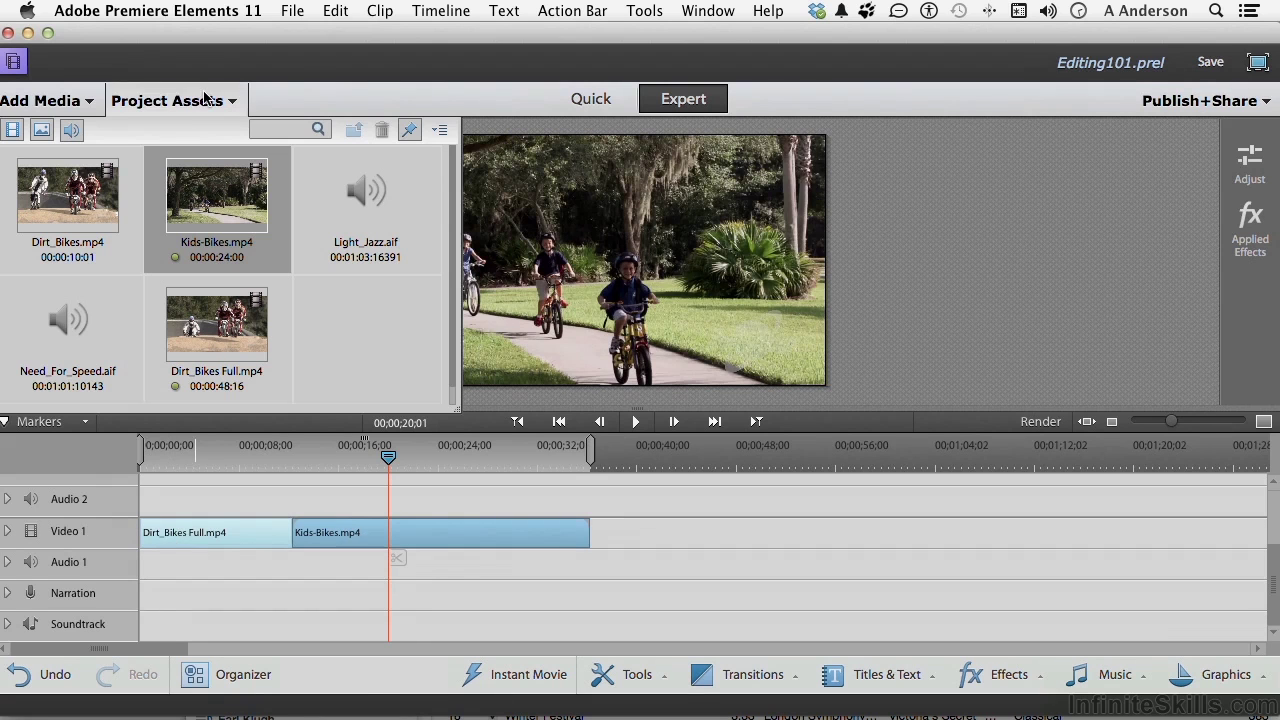
pyautogui.click(205, 100)
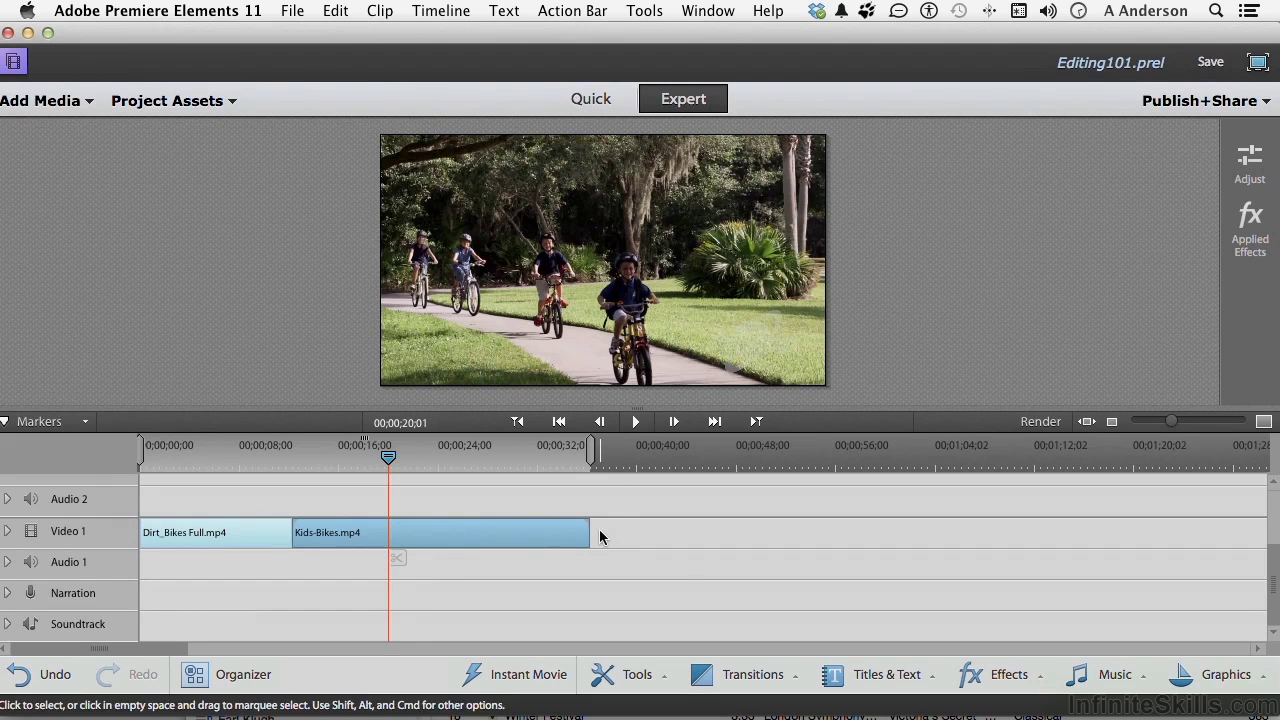
# Step: Ripple-trim about 00;00;02;25 off Kids-Bikes' end, leaving it 00;00;19;05 long
pyautogui.moveTo(591, 538); pyautogui.dragTo(531, 545)
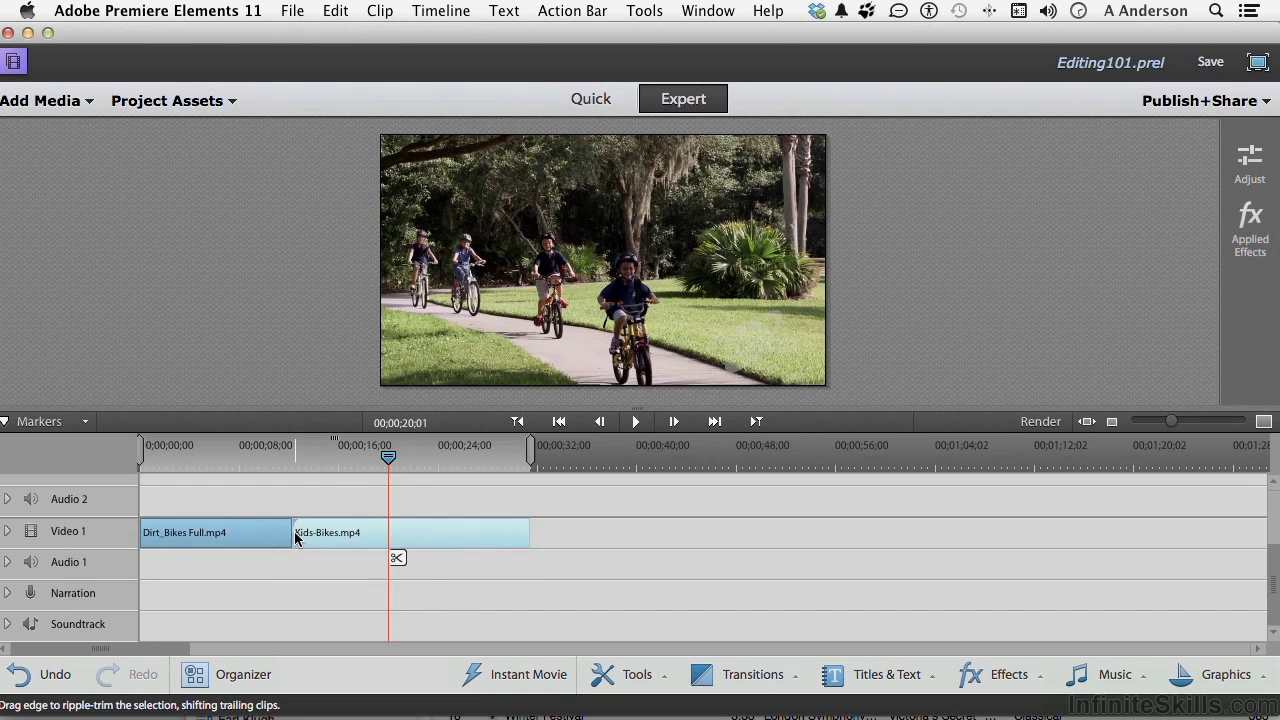
# Step: Trim about 4 seconds off Kids-Bikes' start and about 2;05 off Dirt_Bikes Full's end
pyautogui.moveTo(295, 538); pyautogui.dragTo(331, 538)
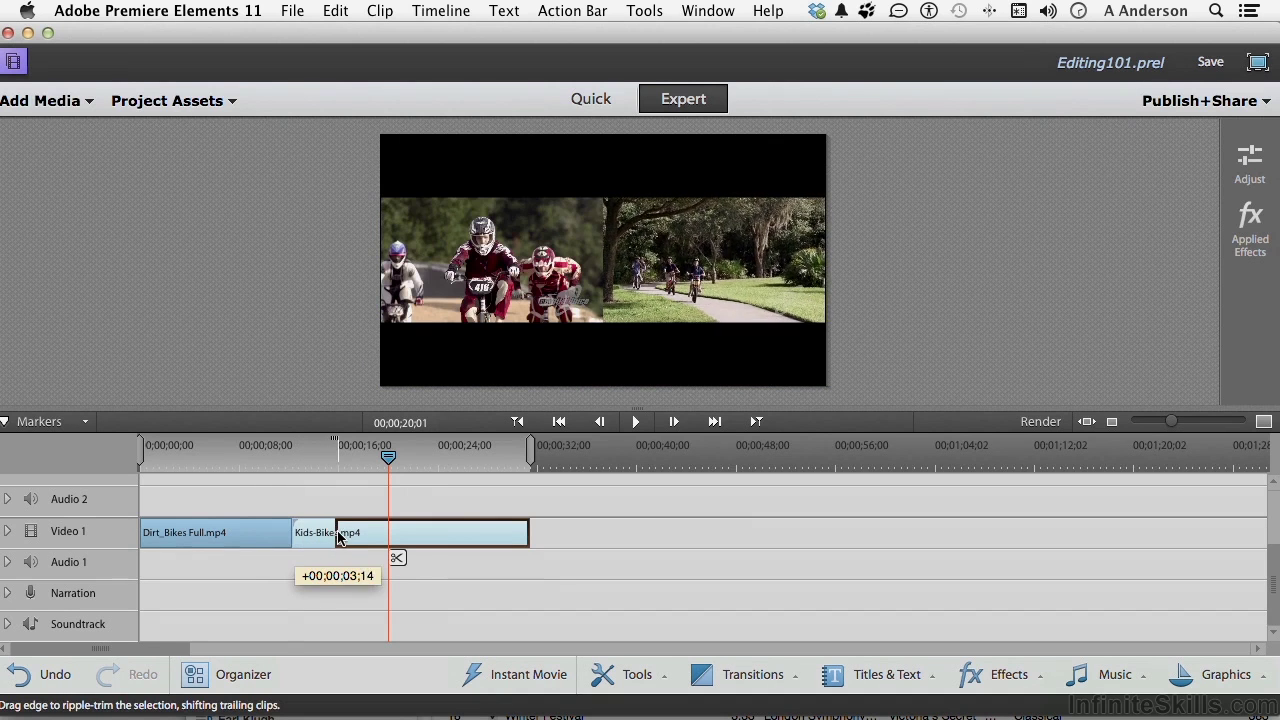
pyautogui.moveTo(340, 538); pyautogui.dragTo(347, 538)
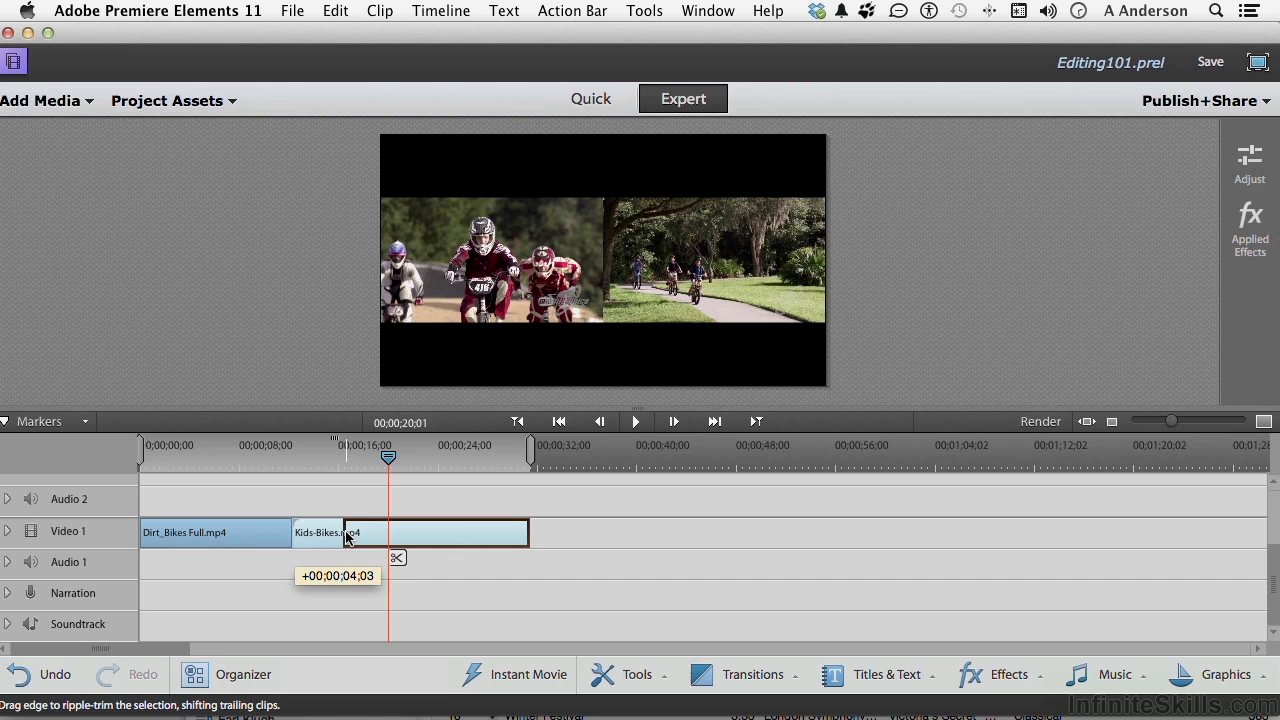
pyautogui.moveTo(347, 538); pyautogui.dragTo(348, 538)
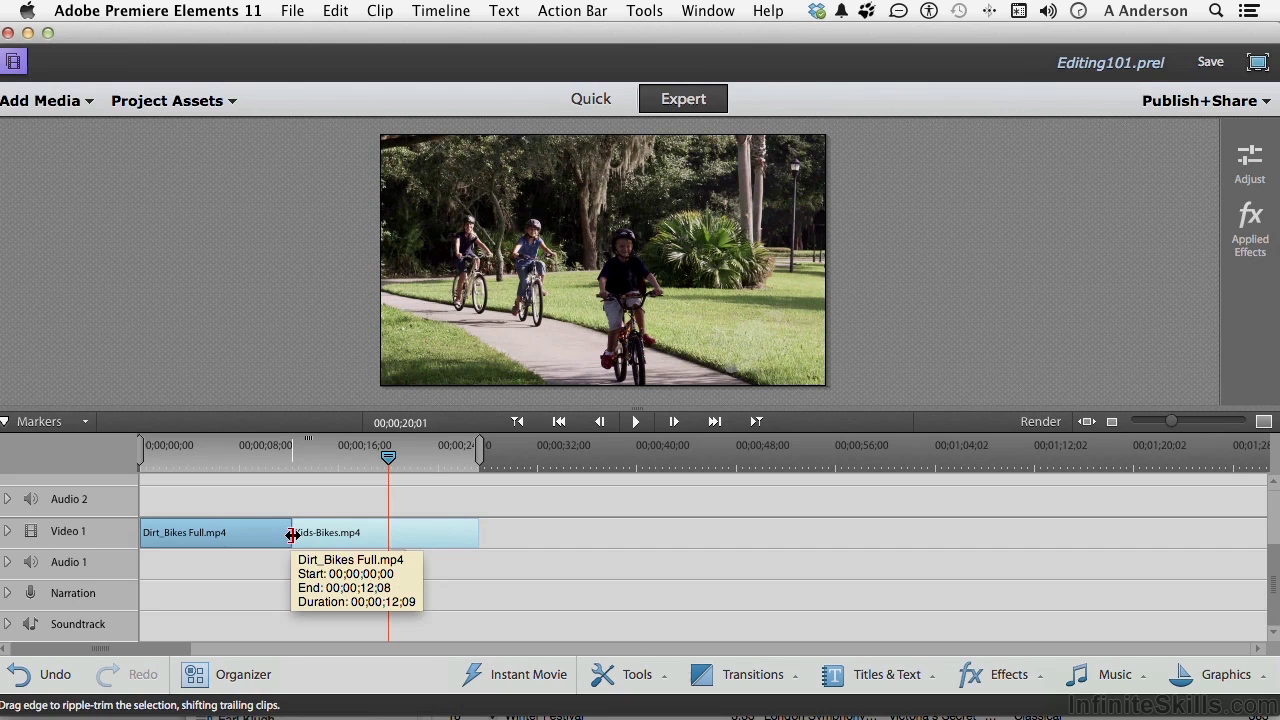
pyautogui.moveTo(292, 535); pyautogui.dragTo(265, 540)
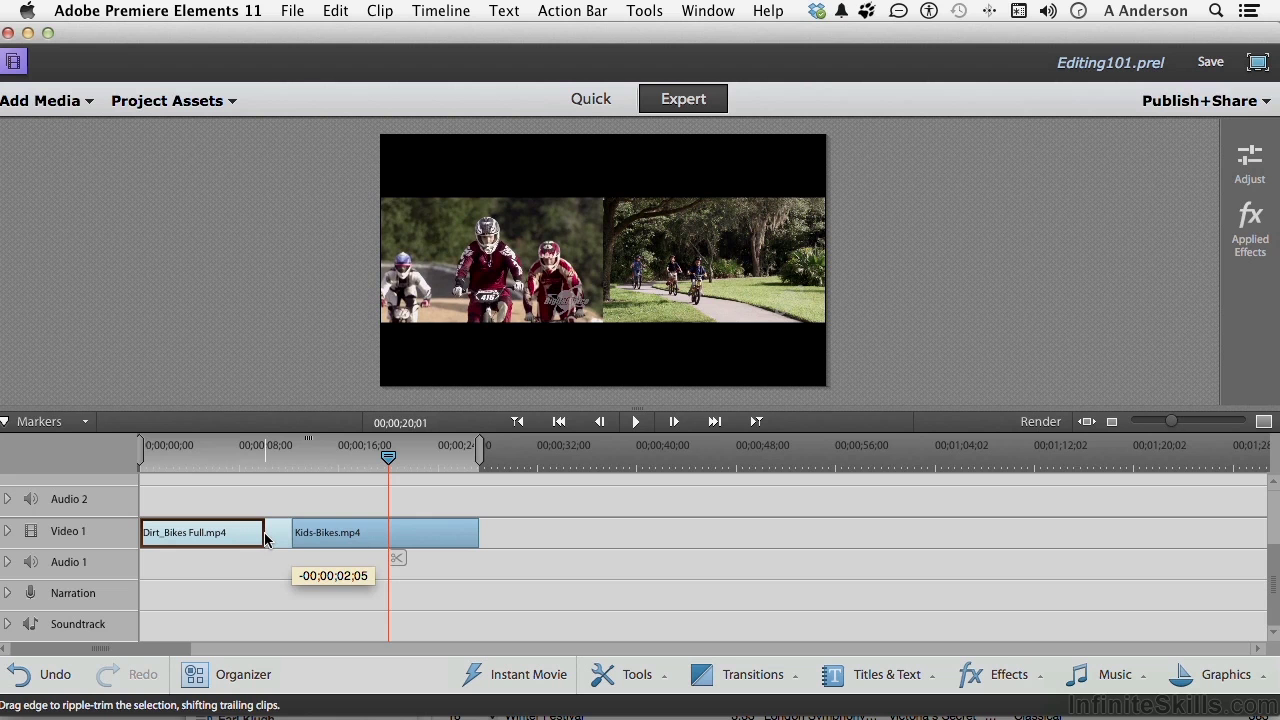
pyautogui.moveTo(265, 540); pyautogui.dragTo(265, 540)
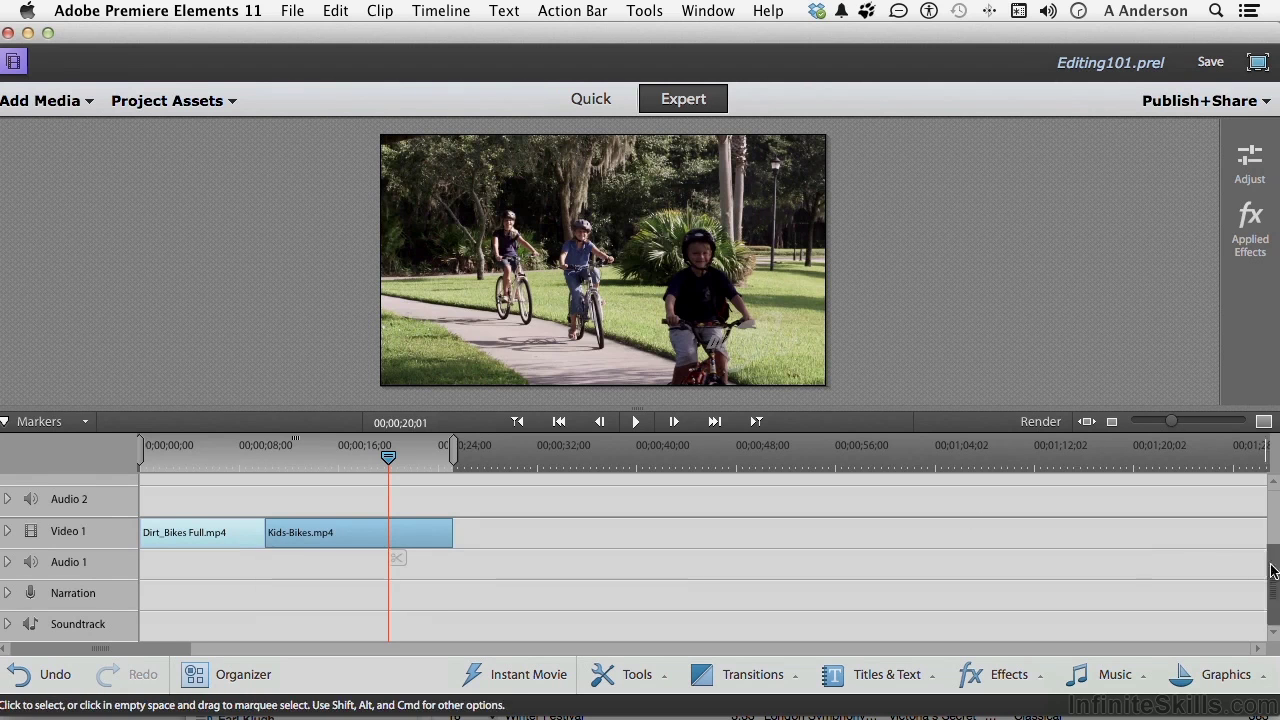
# Step: Move Kids-Bikes.mp4 up to Video 2 and play the timeline from 00;00;07;22 to 00;00;12;00
pyautogui.moveTo(1273, 570); pyautogui.dragTo(1268, 533)
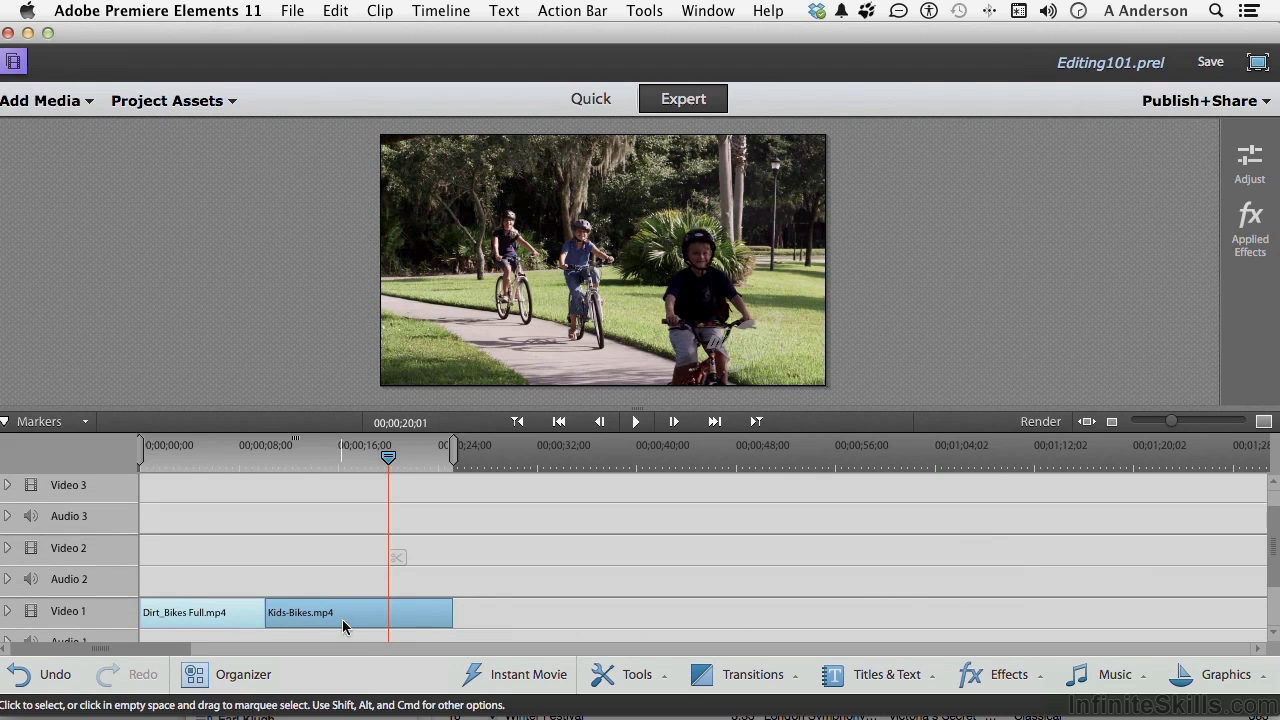
pyautogui.moveTo(330, 613); pyautogui.dragTo(326, 547)
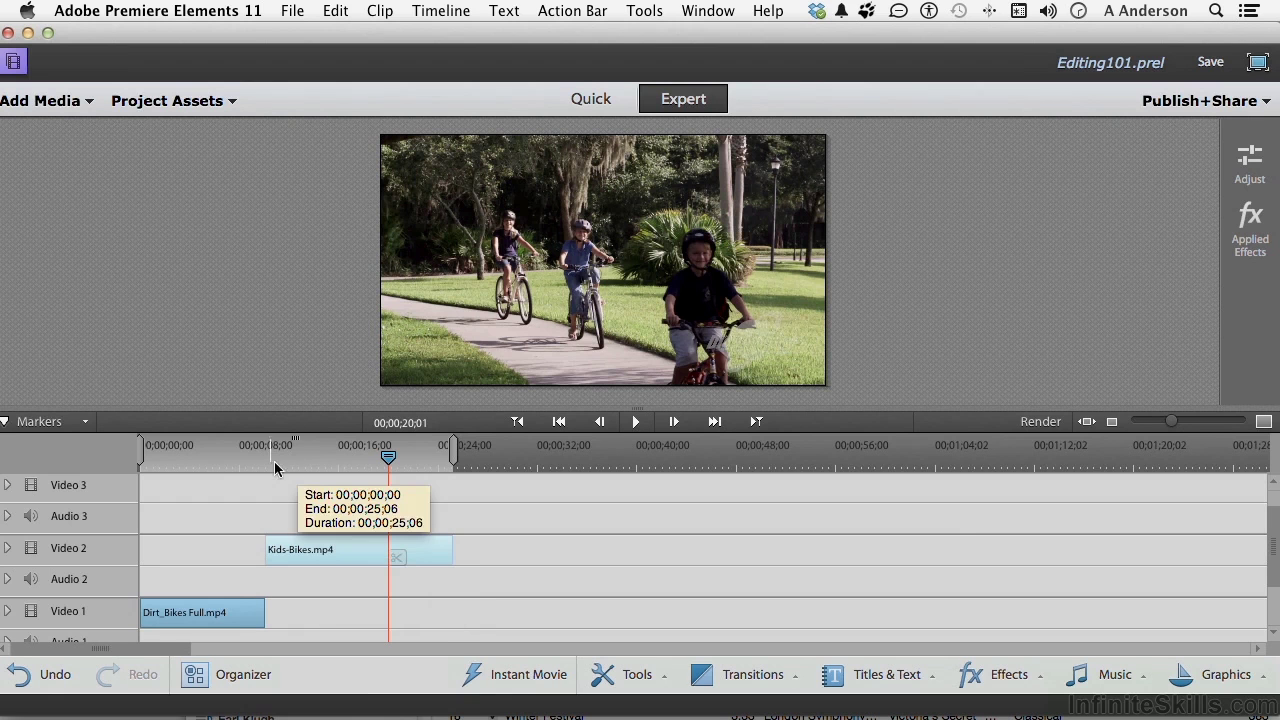
pyautogui.click(236, 458)
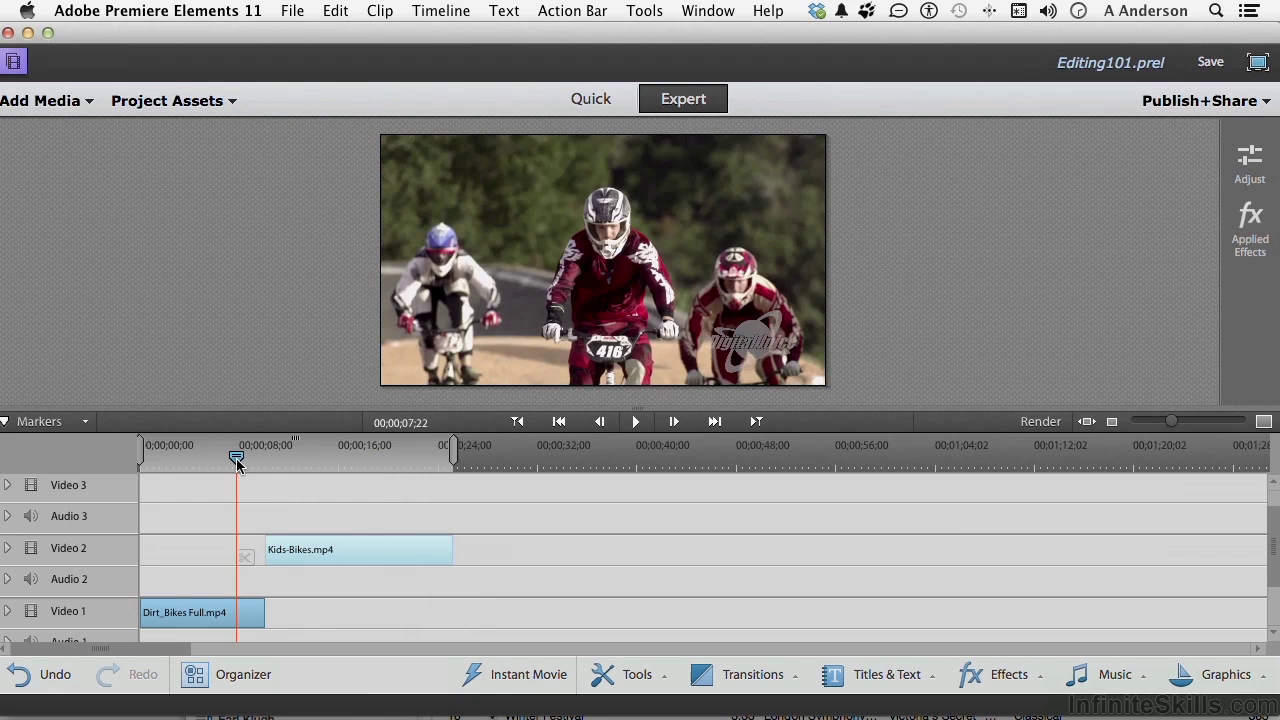
pyautogui.press('space')
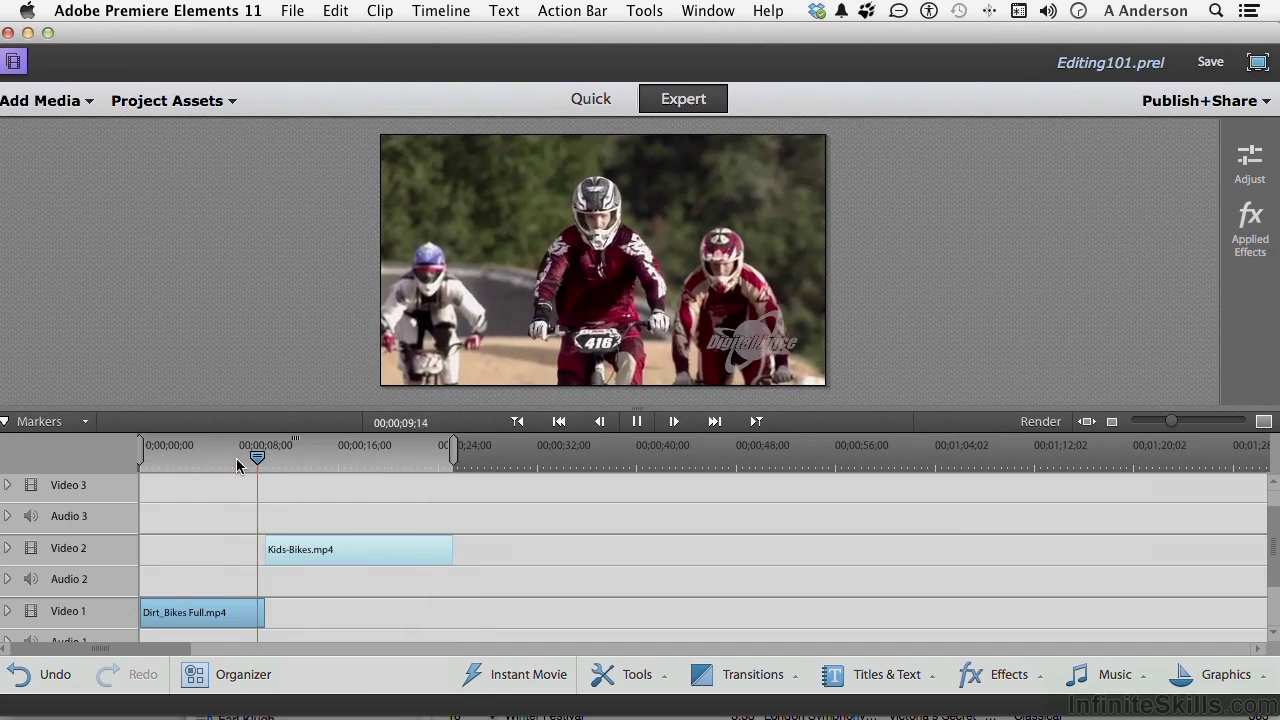
pyautogui.press('space')
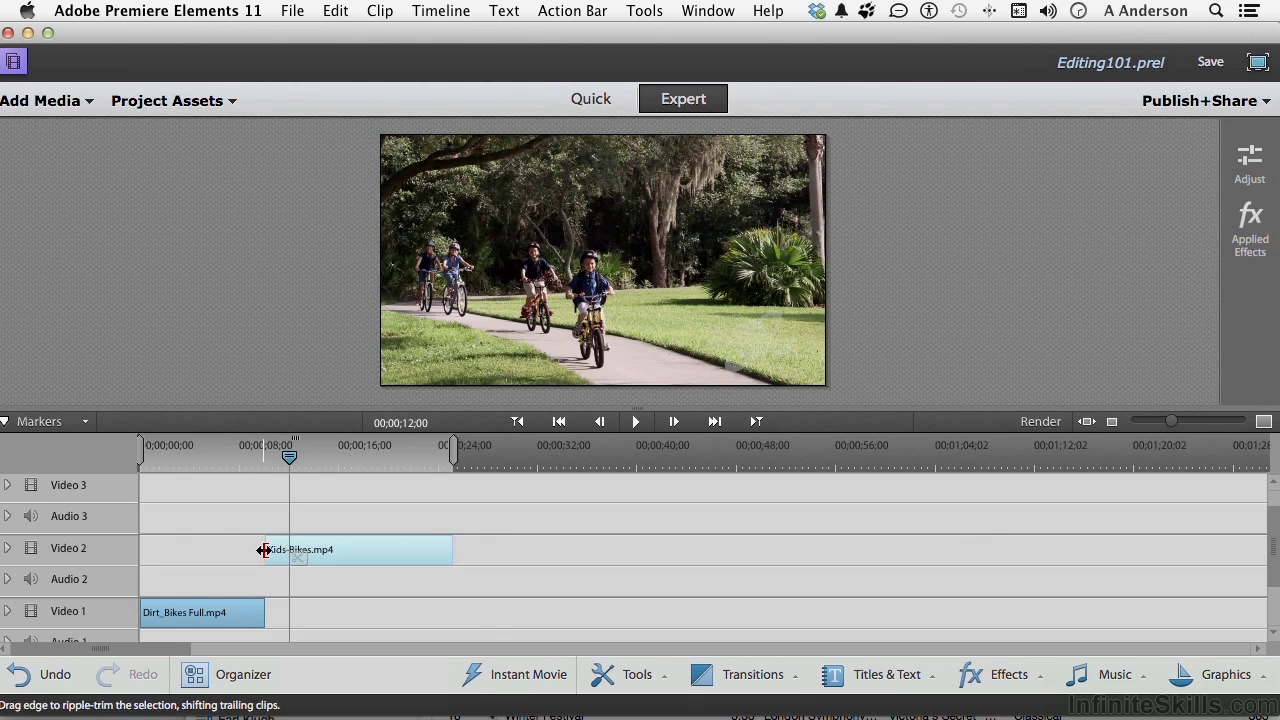
# Step: Ripple-trim Kids-Bikes' start to the 12-second playhead, leaving it 00;00;10;14 long
pyautogui.moveTo(263, 550); pyautogui.dragTo(321, 557)
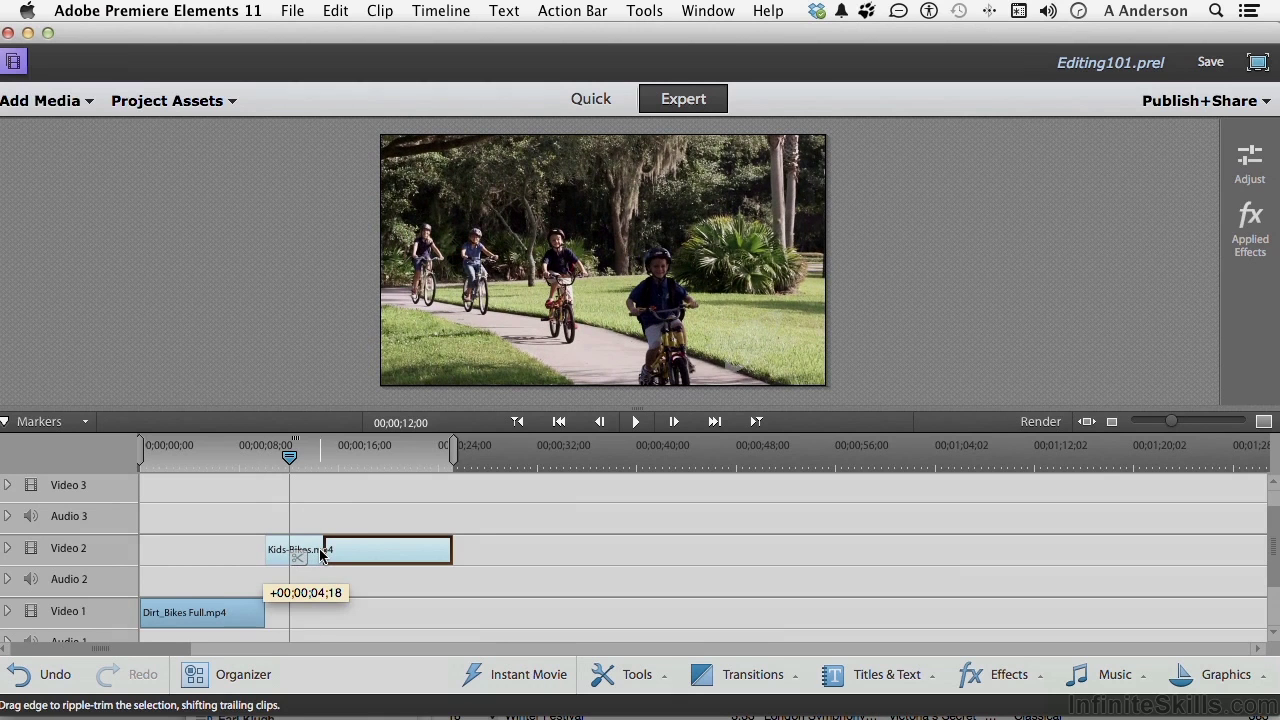
pyautogui.moveTo(321, 557); pyautogui.dragTo(323, 551)
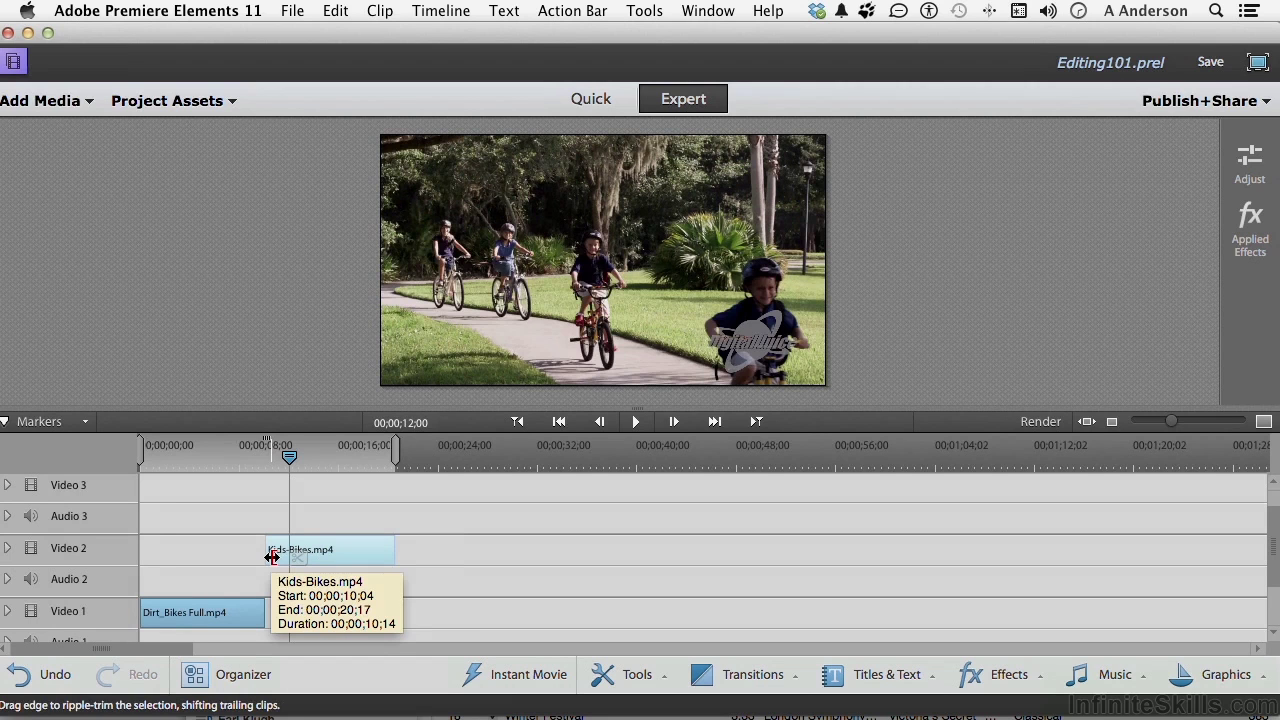
# Step: Move Kids-Bikes.mp4 from Video 2 back onto Video 1, right after Dirt_Bikes Full
pyautogui.moveTo(342, 552); pyautogui.dragTo(346, 611)
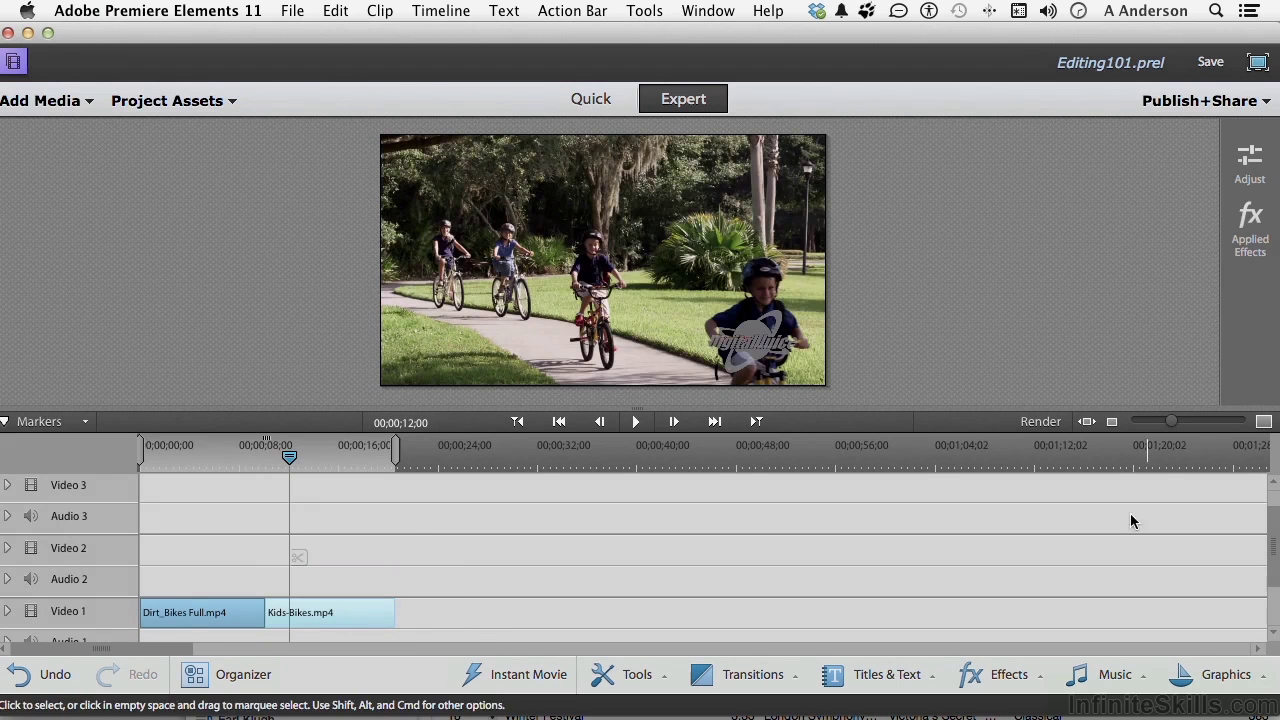
pyautogui.moveTo(1273, 557); pyautogui.dragTo(1274, 625)
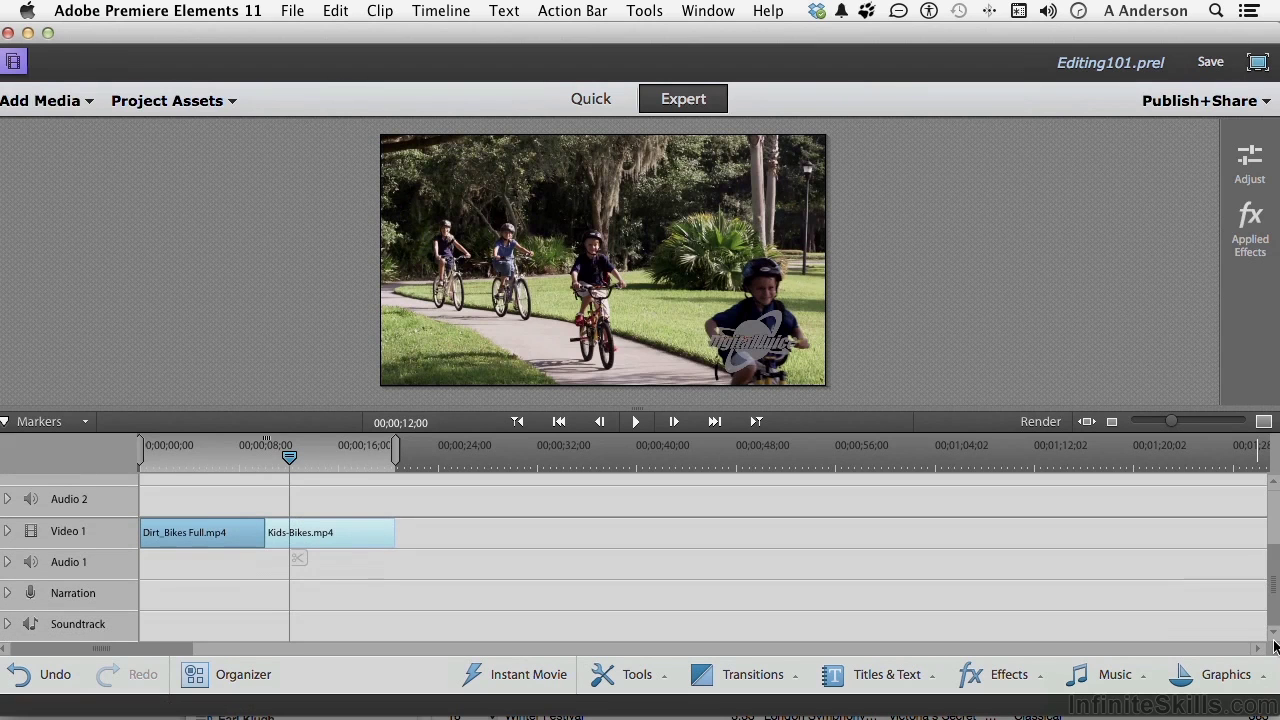
# Step: Add Need_For_Speed.aif and Light_Jazz.aif to the Soundtrack, trimming each to end with Dirt_Bikes Full and Kids-Bikes respectively
pyautogui.click(168, 104)
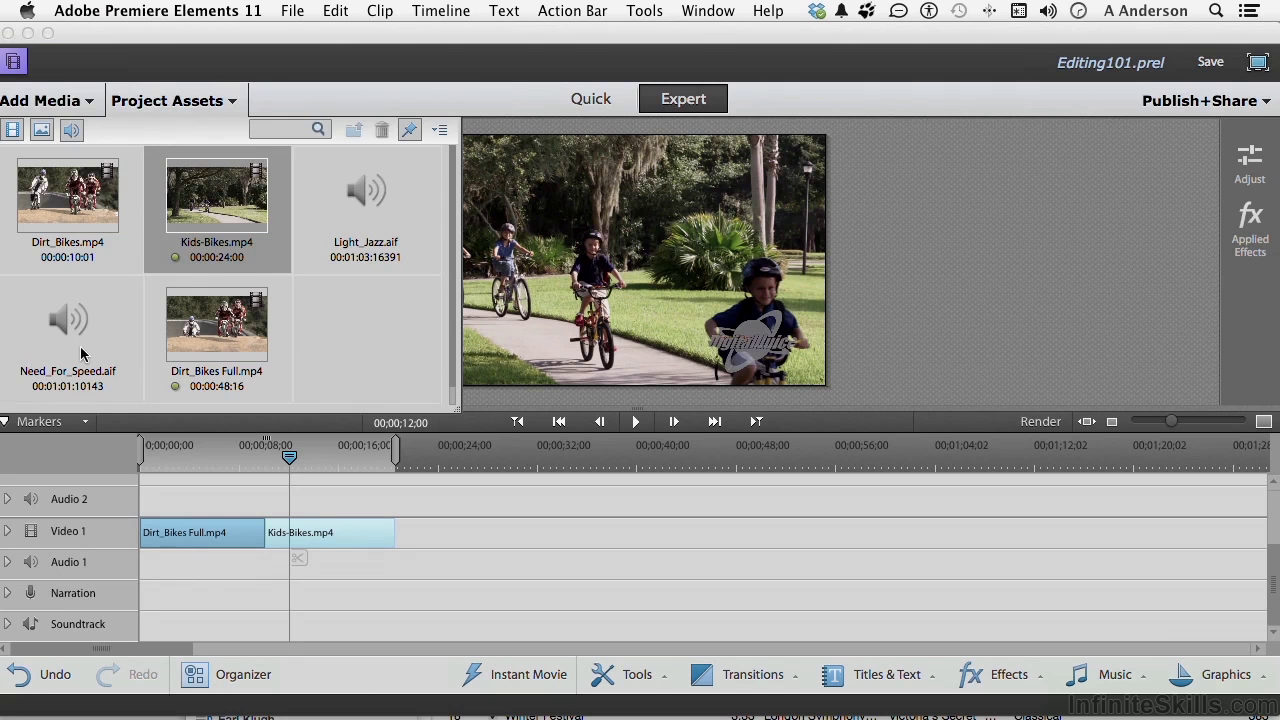
pyautogui.moveTo(83, 353); pyautogui.dragTo(148, 628)
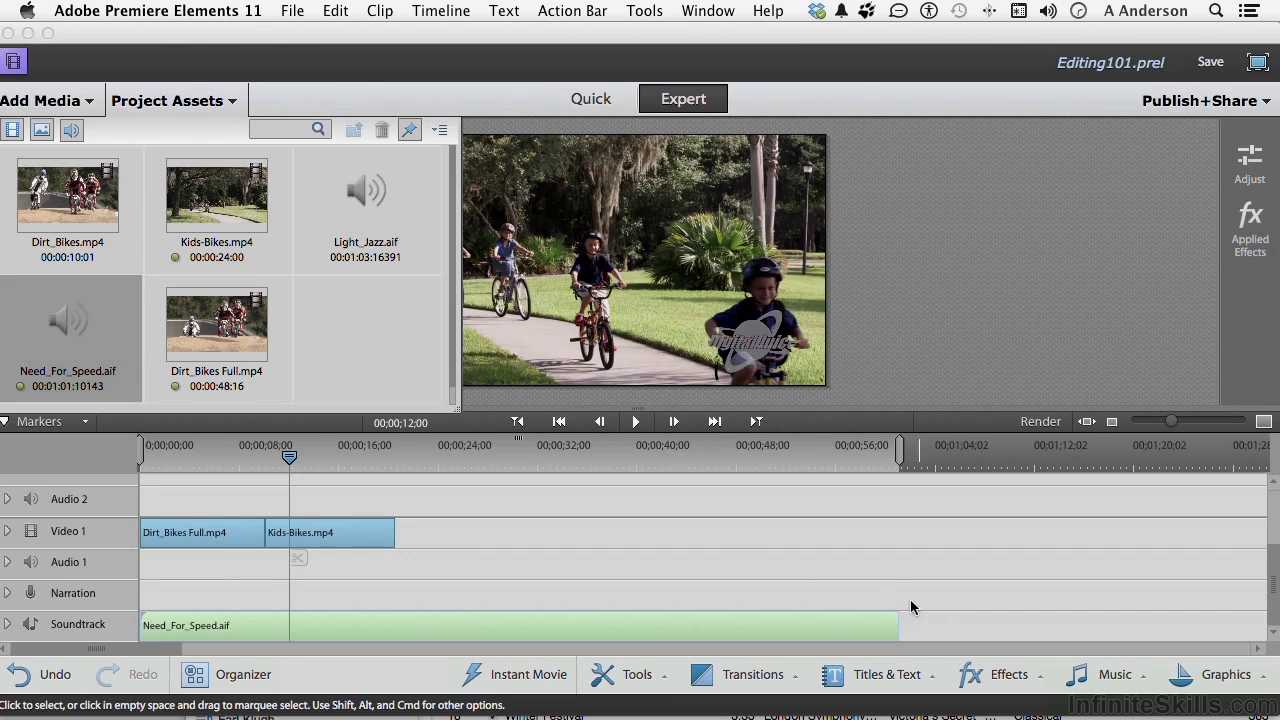
pyautogui.moveTo(900, 624); pyautogui.dragTo(266, 626)
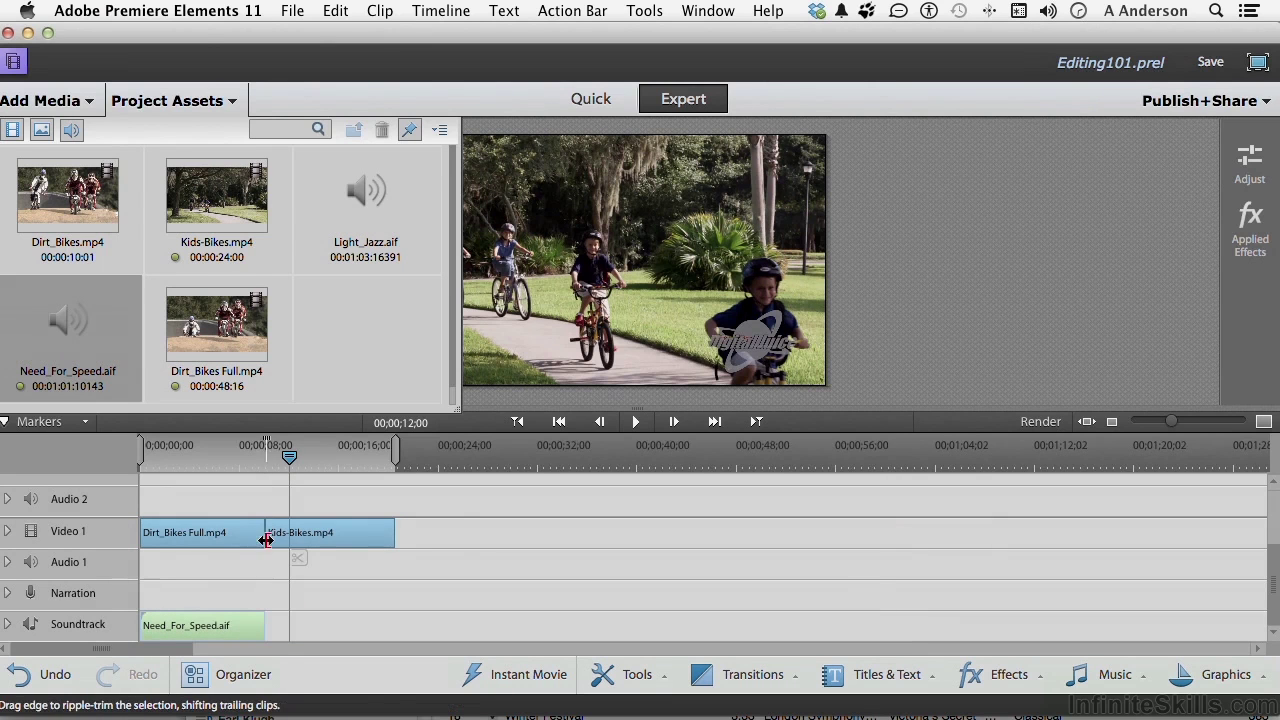
pyautogui.moveTo(369, 207); pyautogui.dragTo(272, 636)
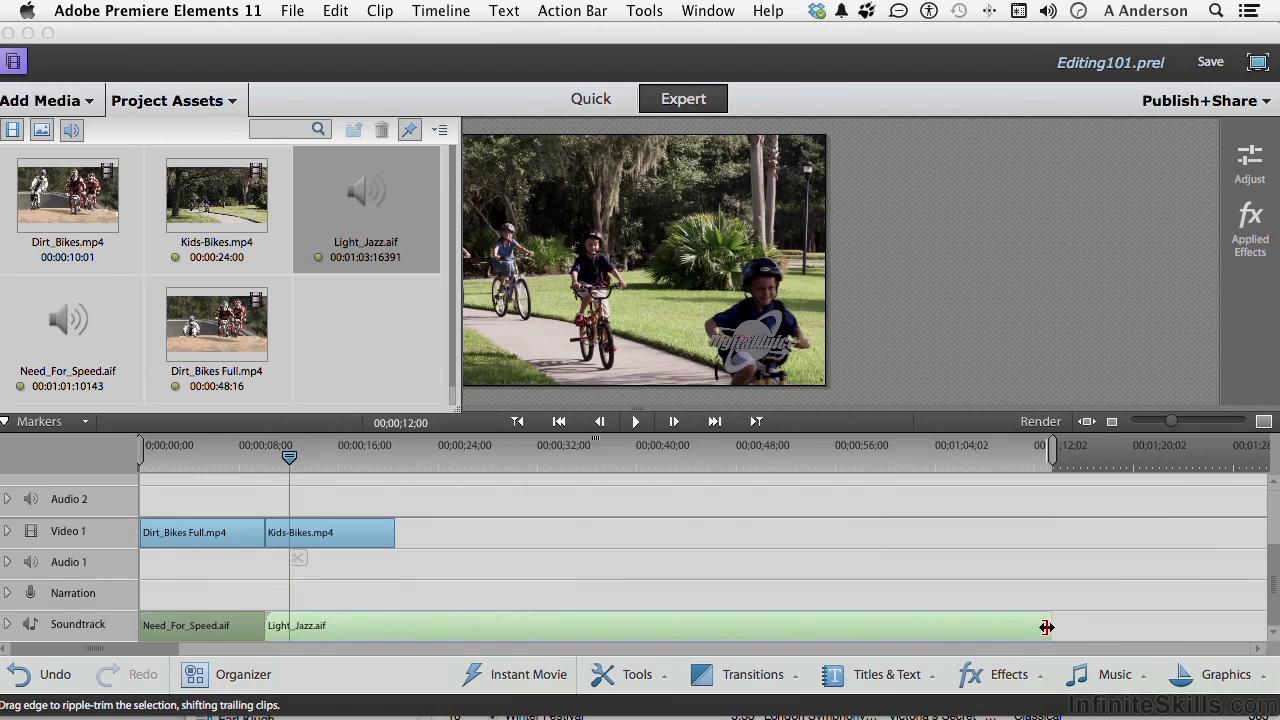
pyautogui.moveTo(1046, 631); pyautogui.dragTo(393, 630)
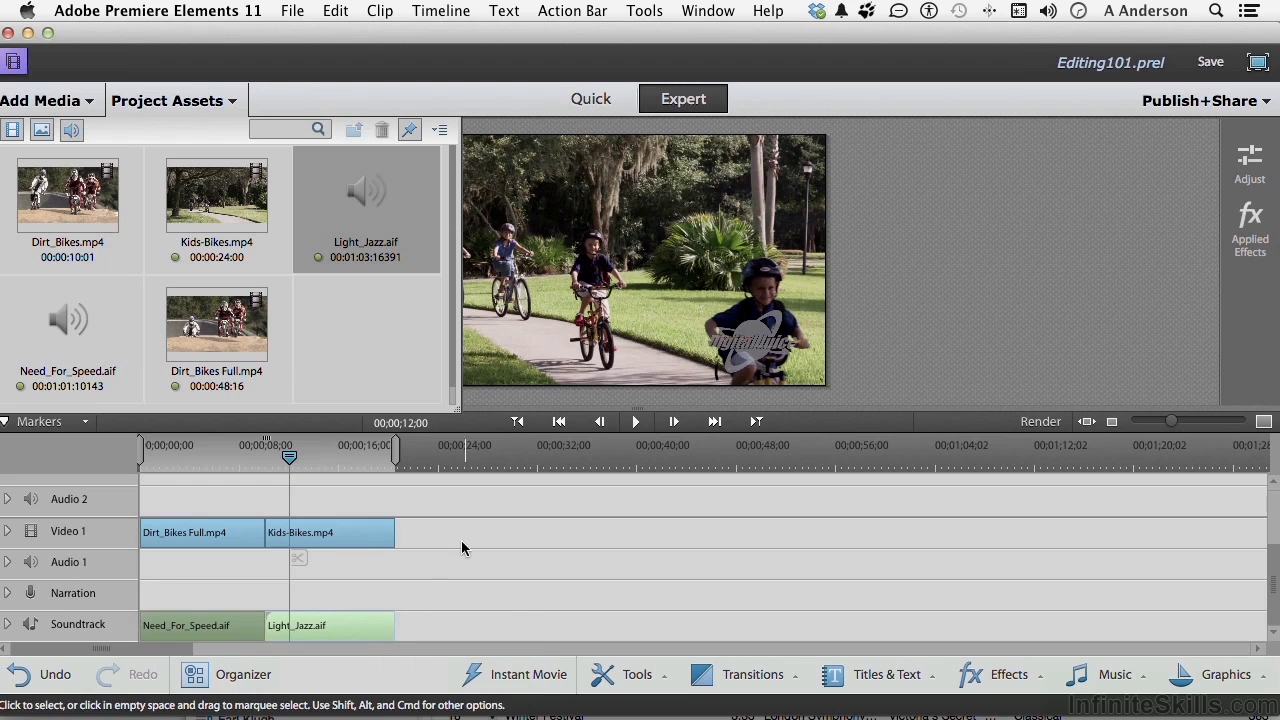
pyautogui.click(240, 459)
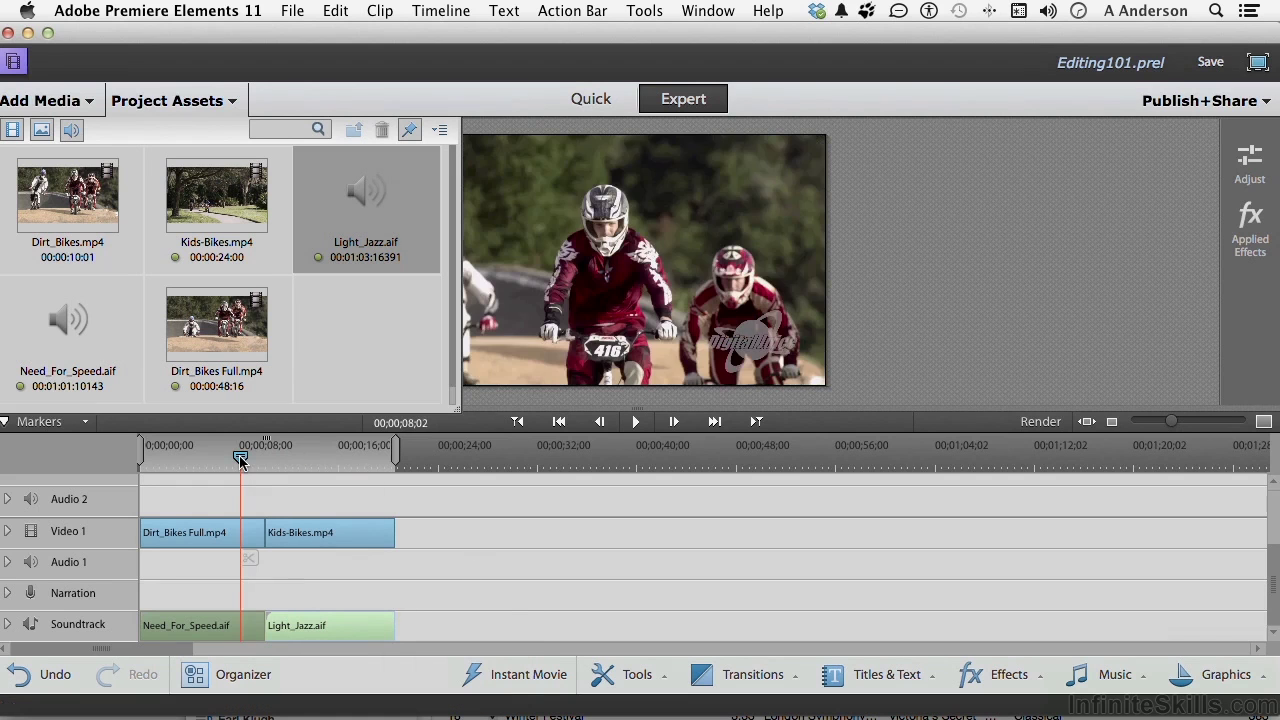
pyautogui.press('space')
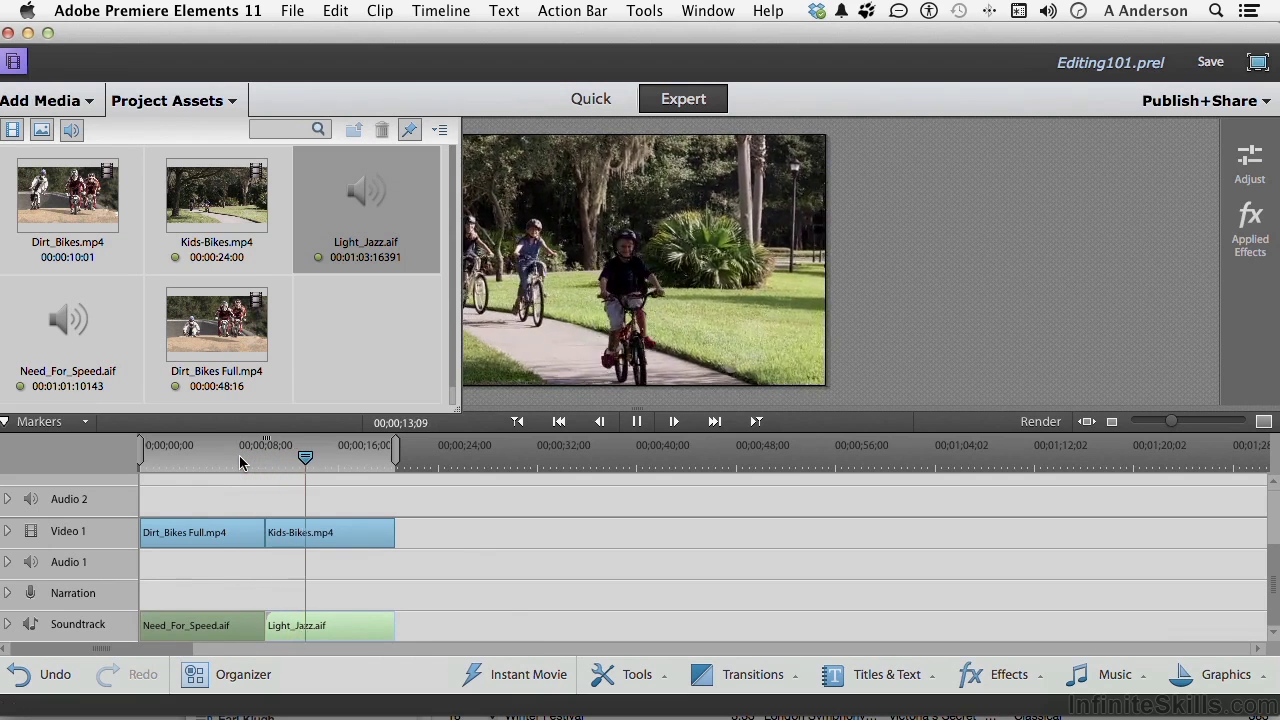
pyautogui.press('space')
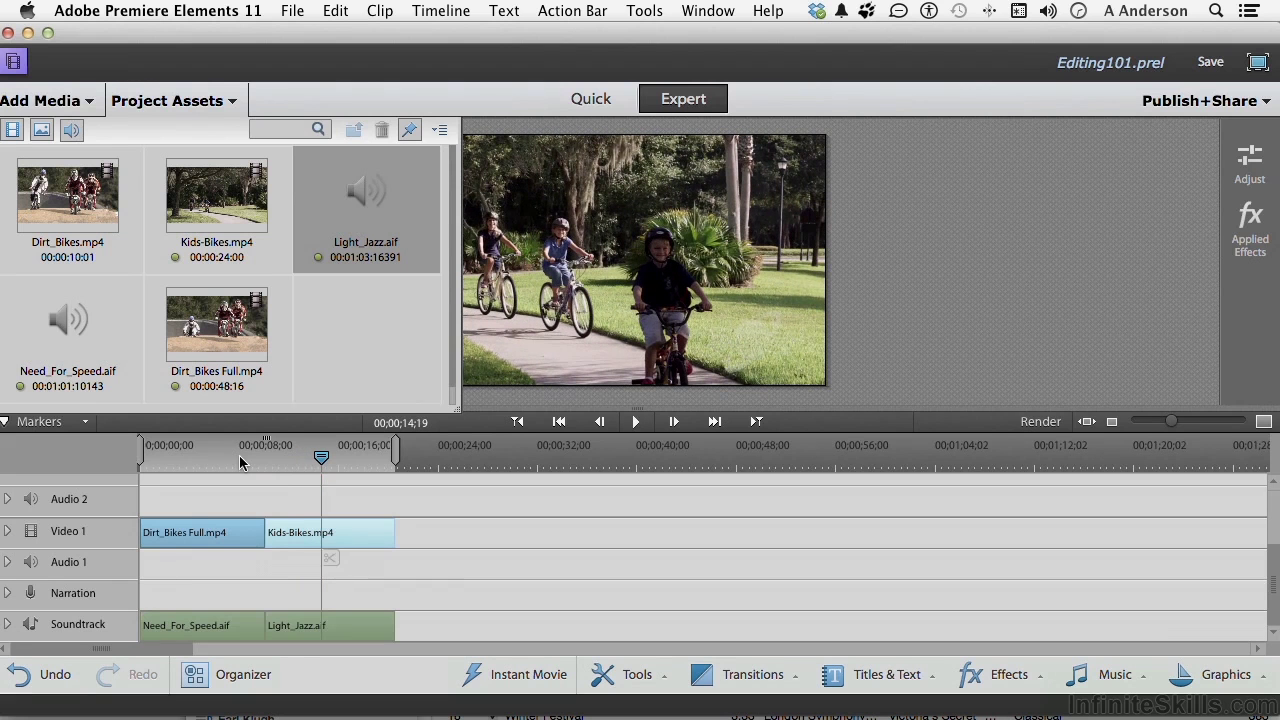
pyautogui.click(222, 545)
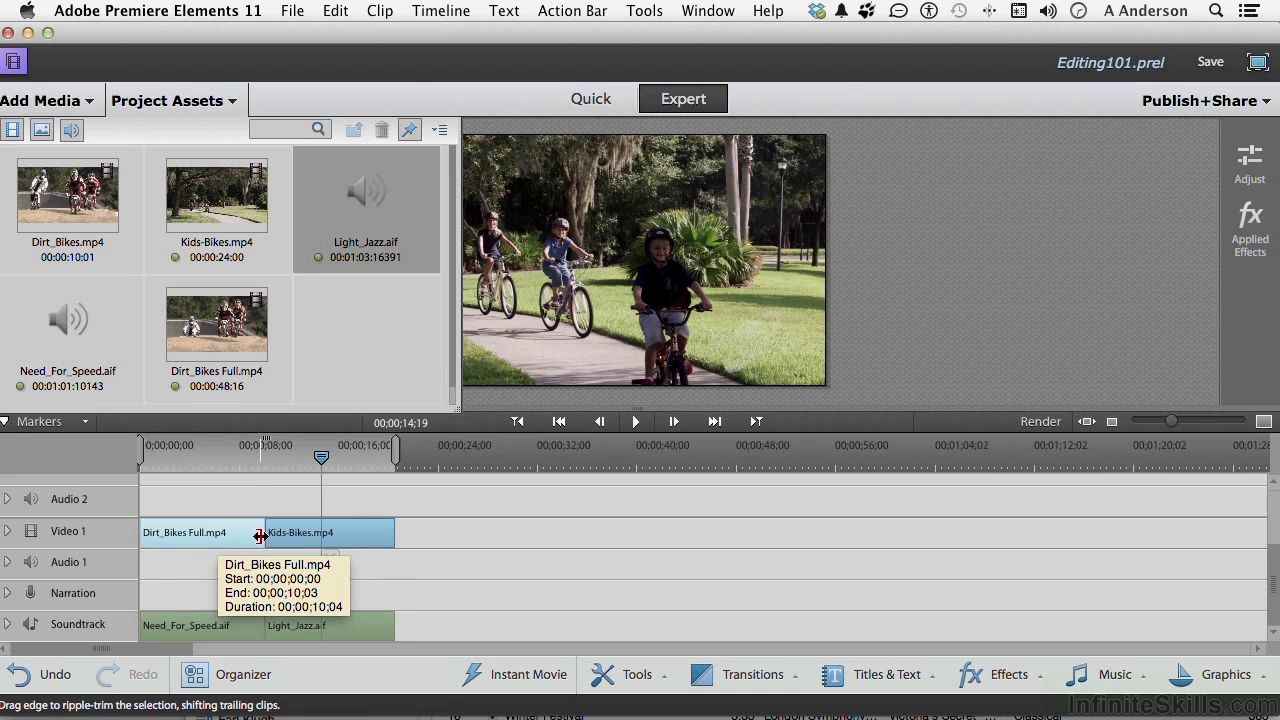
pyautogui.moveTo(260, 537); pyautogui.dragTo(233, 543)
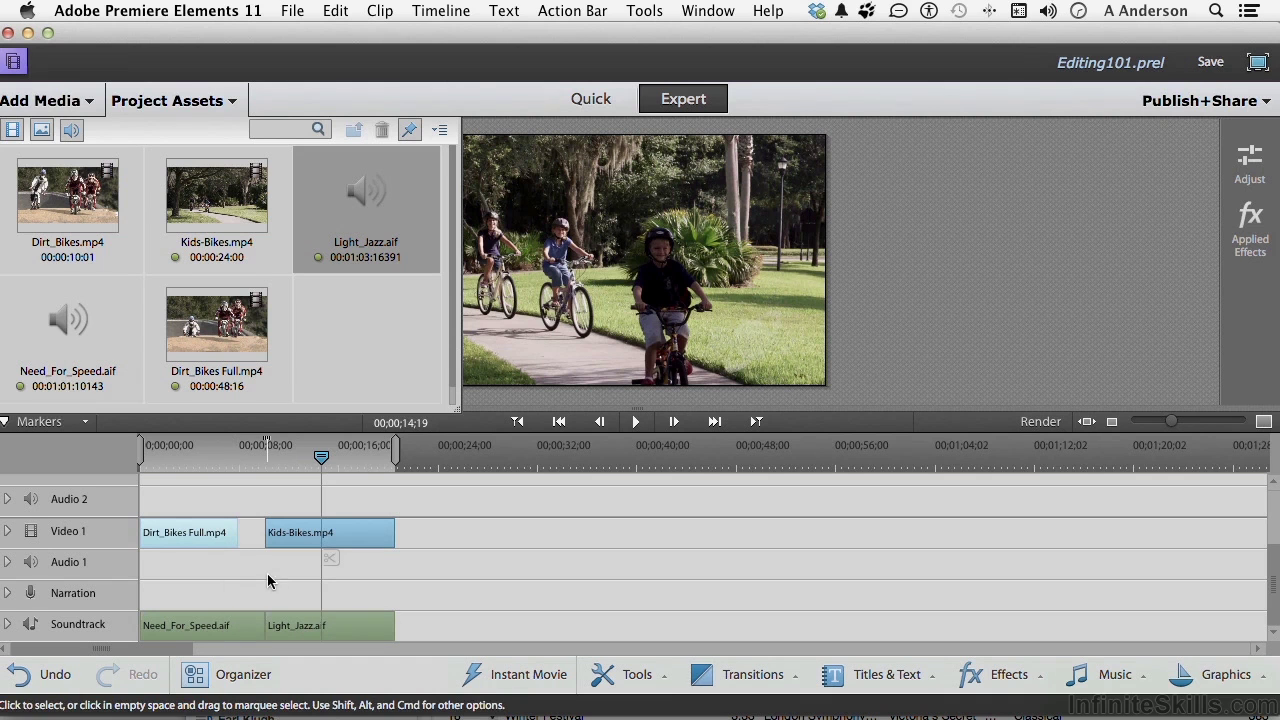
# Step: Undo the Dirt_Bikes Full trim, then delete Need_For_Speed.aif from the Soundtrack
pyautogui.press('super+z')
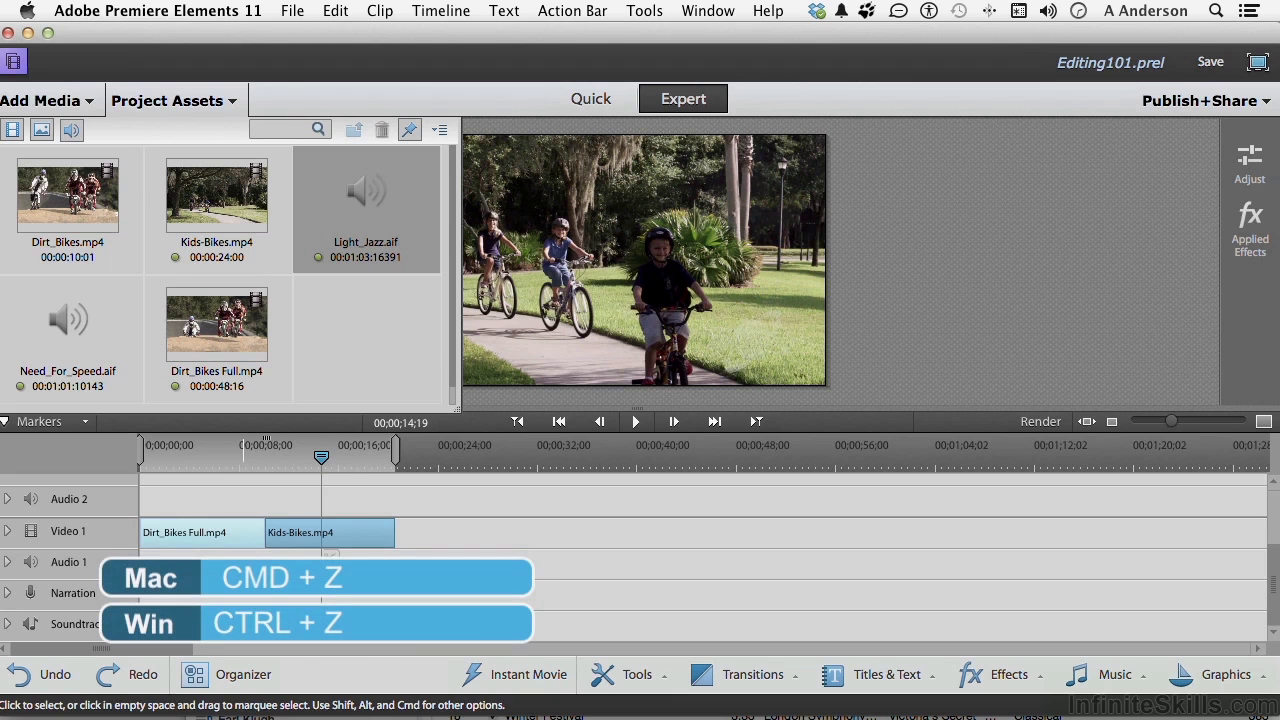
pyautogui.click(244, 625)
pyautogui.press('Delete')
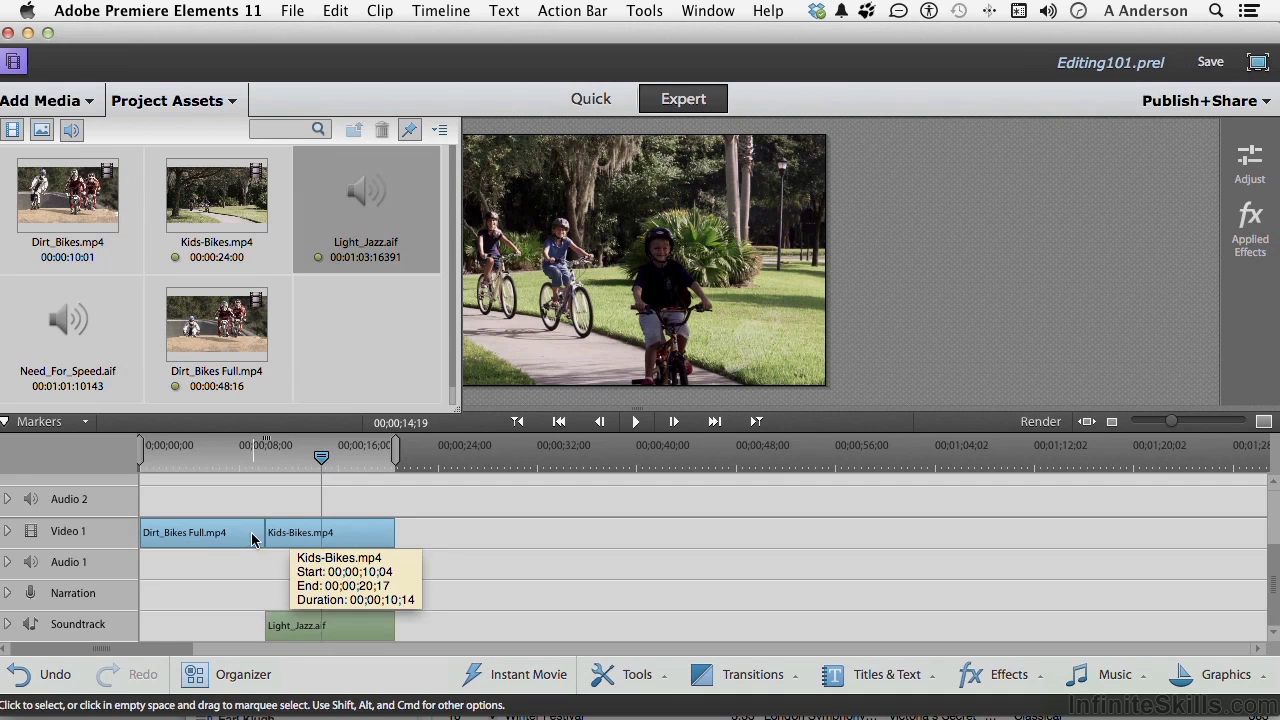
# Step: Ripple-trim Dirt_Bikes Full.mp4 to 00;00;07;22 so Kids-Bikes and Light_Jazz follow directly
pyautogui.moveTo(262, 535); pyautogui.dragTo(232, 543)
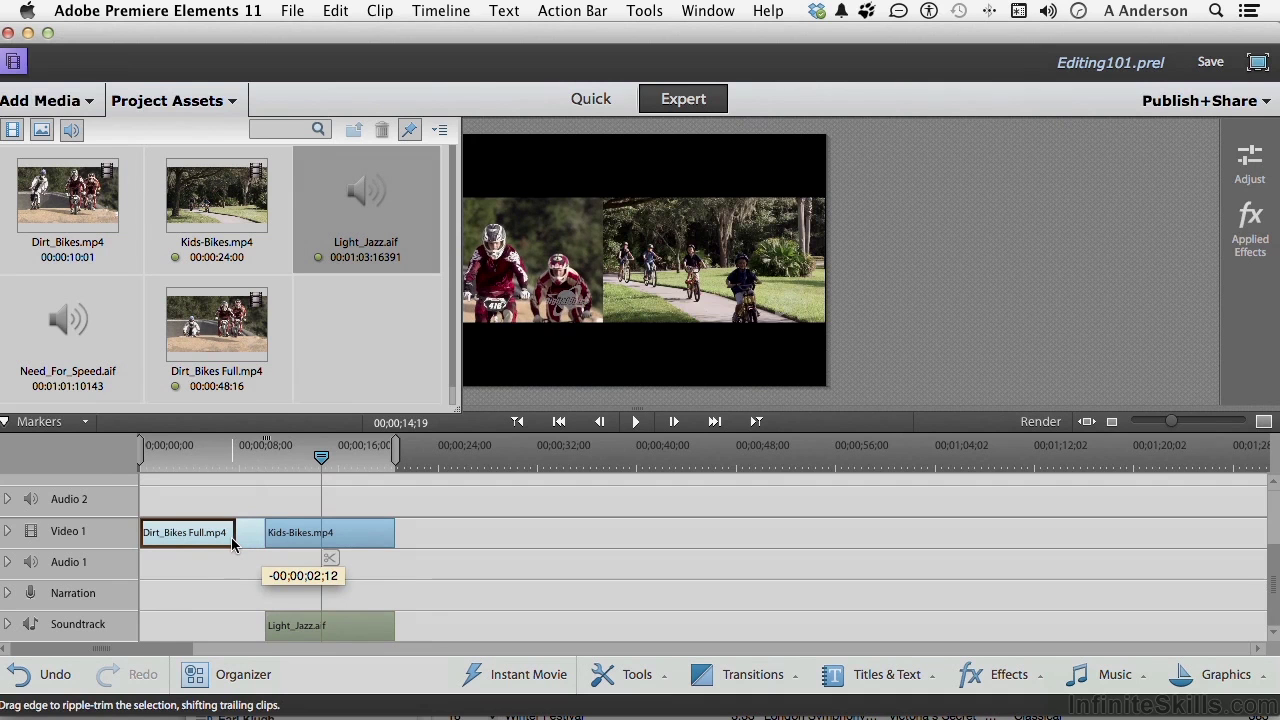
pyautogui.moveTo(232, 543); pyautogui.dragTo(232, 543)
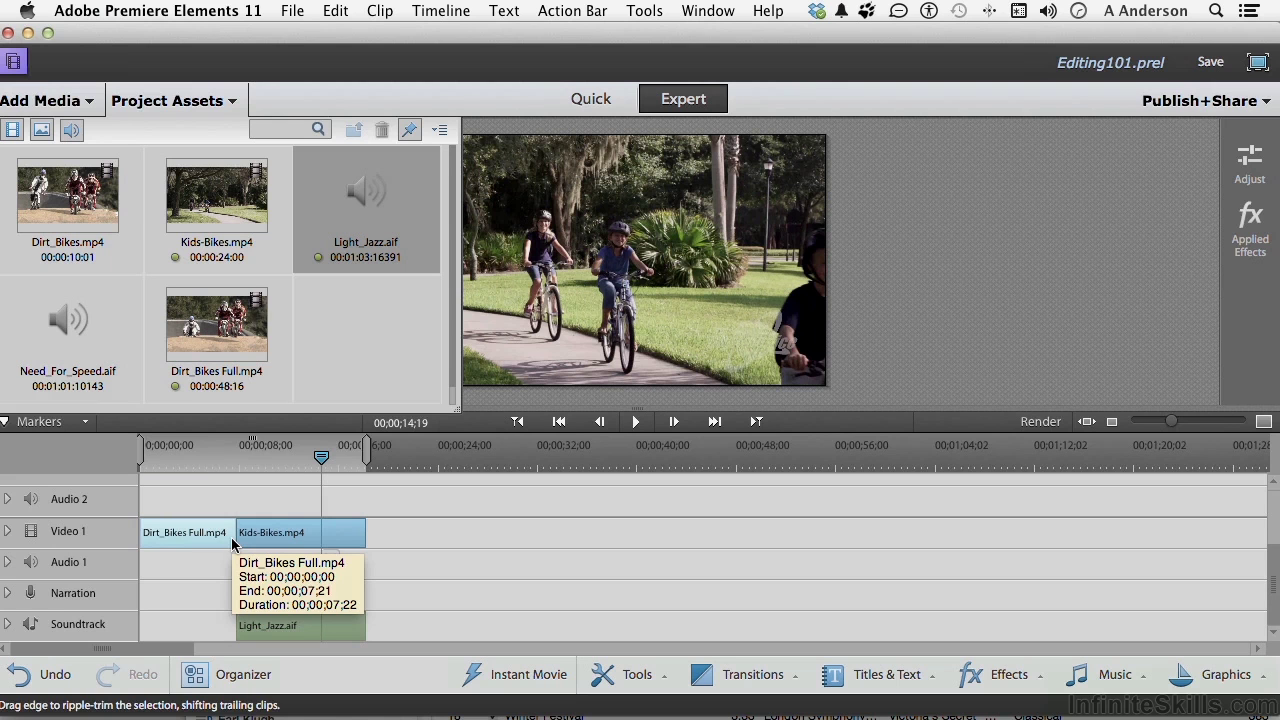
# Step: Undo to restore Need_For_Speed.aif, then trim about 22 frames off Dirt_Bikes Full.mp4's end
pyautogui.press('super+z')
pyautogui.press('super+z')
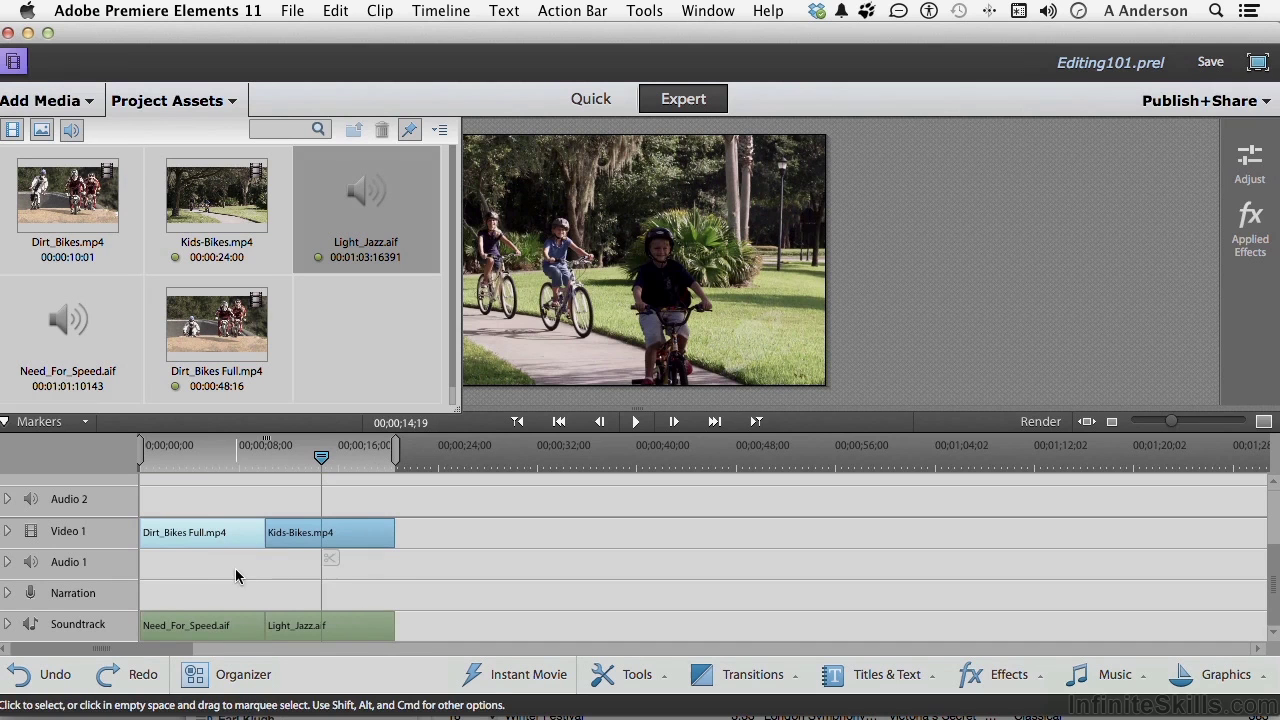
pyautogui.click(236, 540)
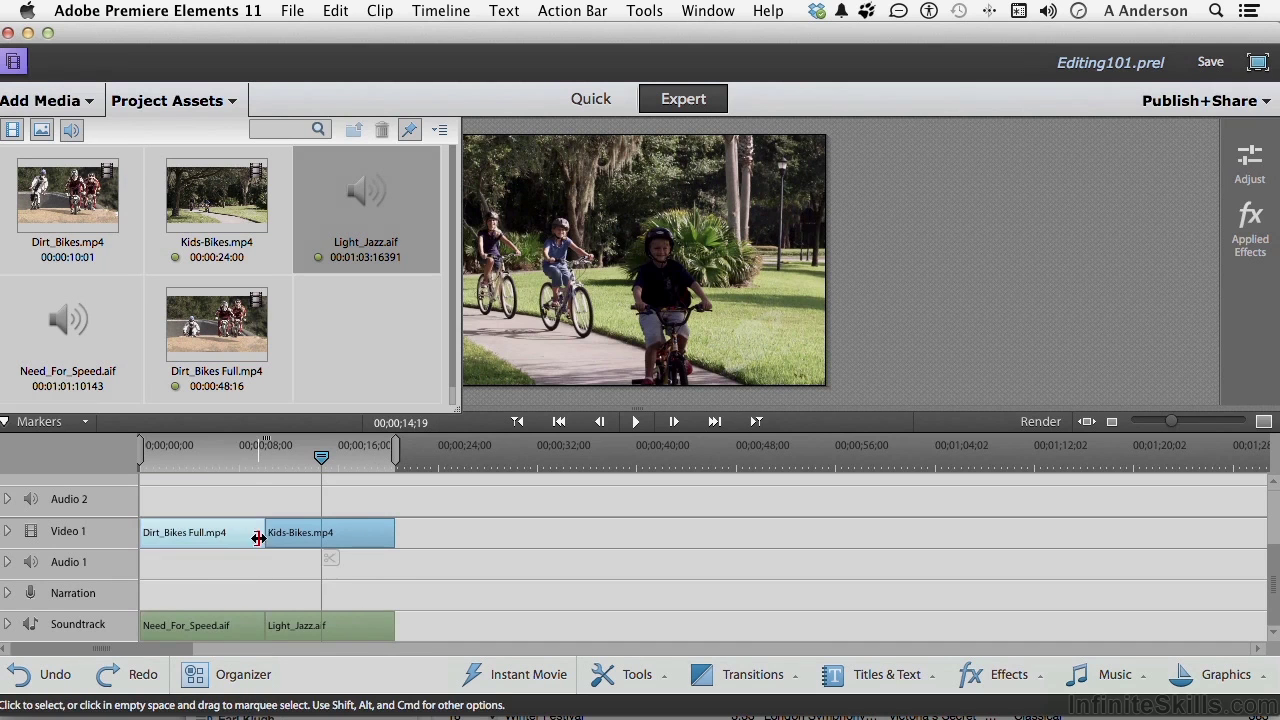
pyautogui.moveTo(263, 537); pyautogui.dragTo(246, 538)
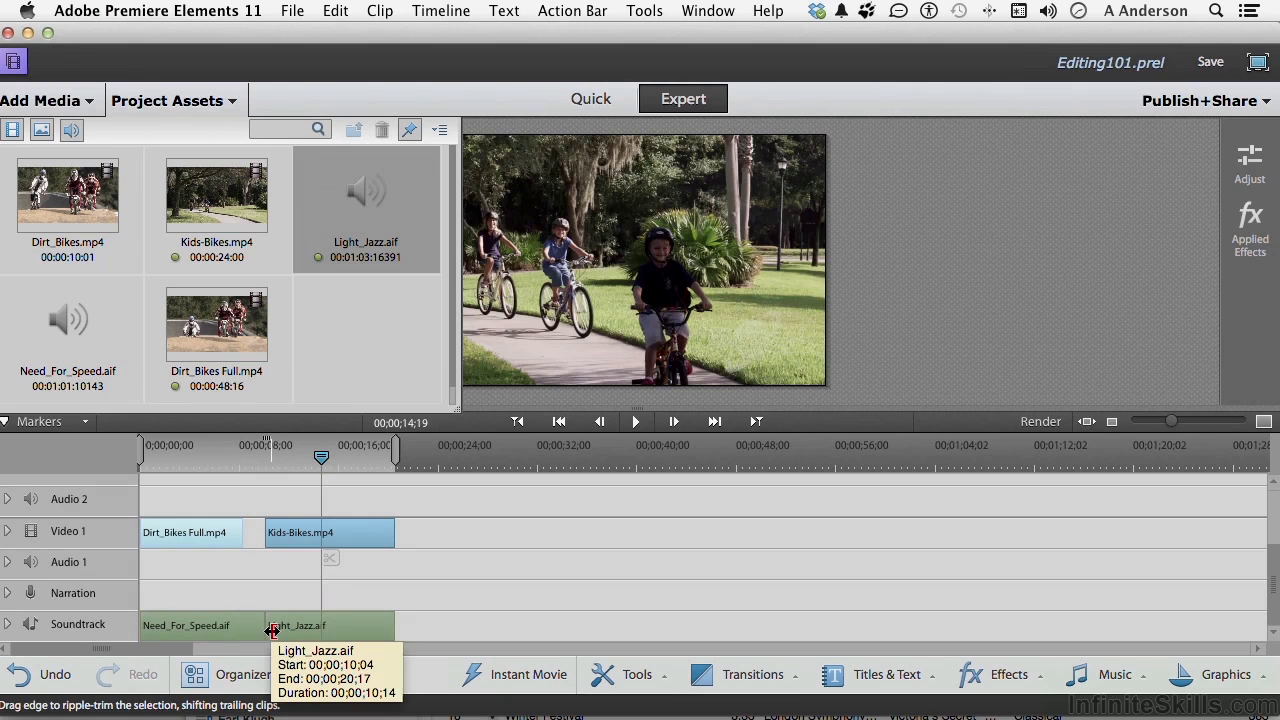